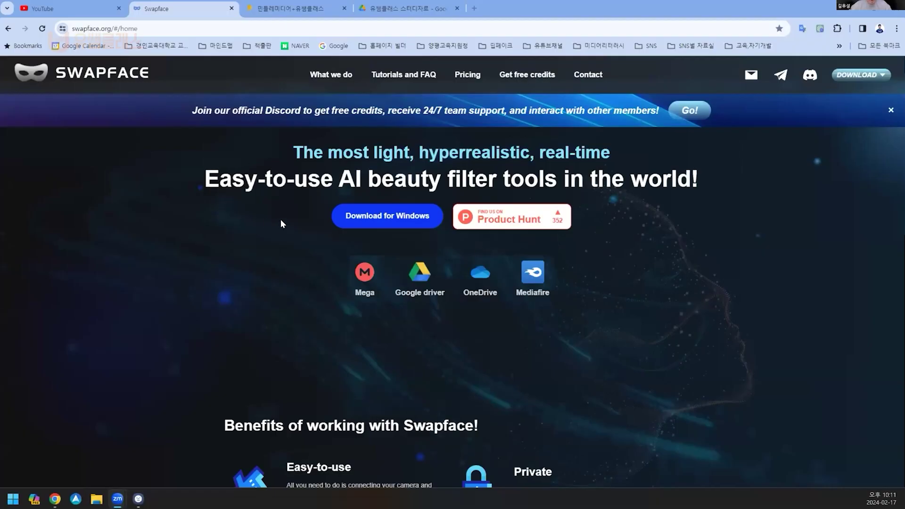
Step: Scroll to the Windows download links and open the Google Drive copy of Swapface v1.5.6.exe
scroll(292, 217, "up", 1)
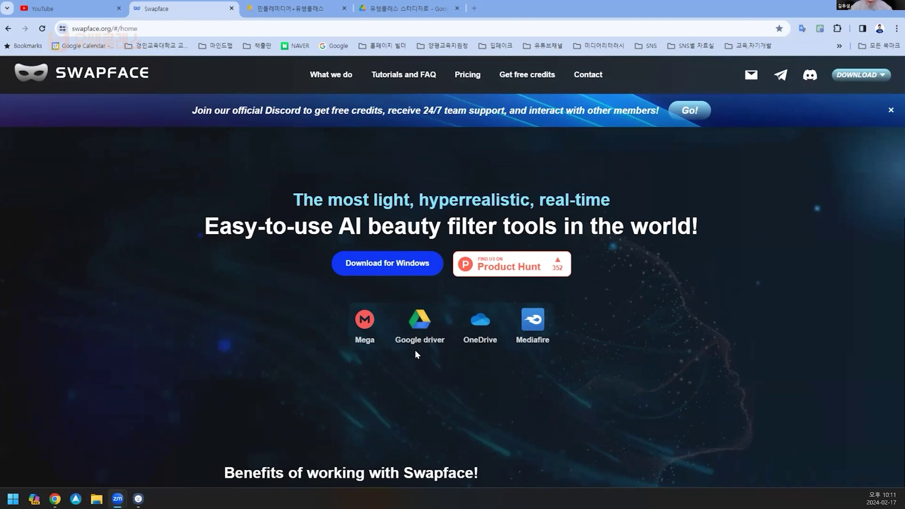
left_click(421, 324)
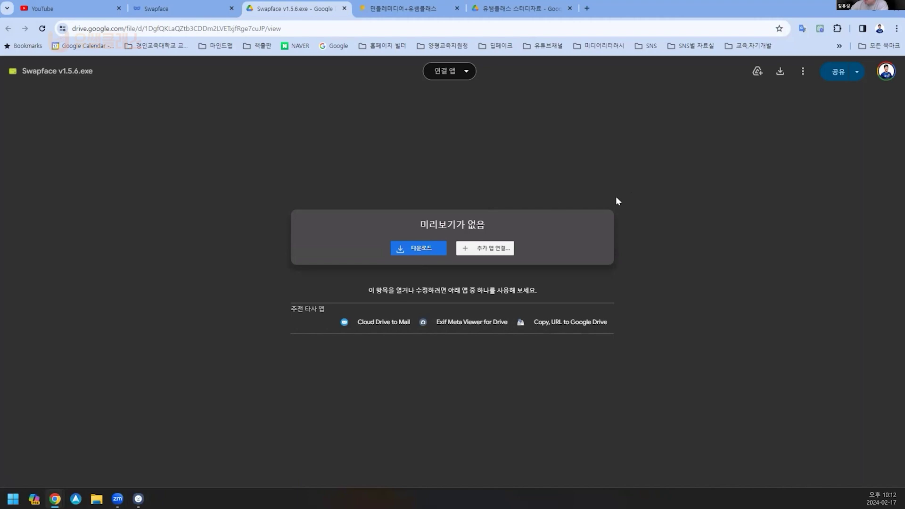
Step: Download Swapface v1.5.6.exe past the virus-scan warning, check Chrome's downloads, then return to the preview
left_click(779, 73)
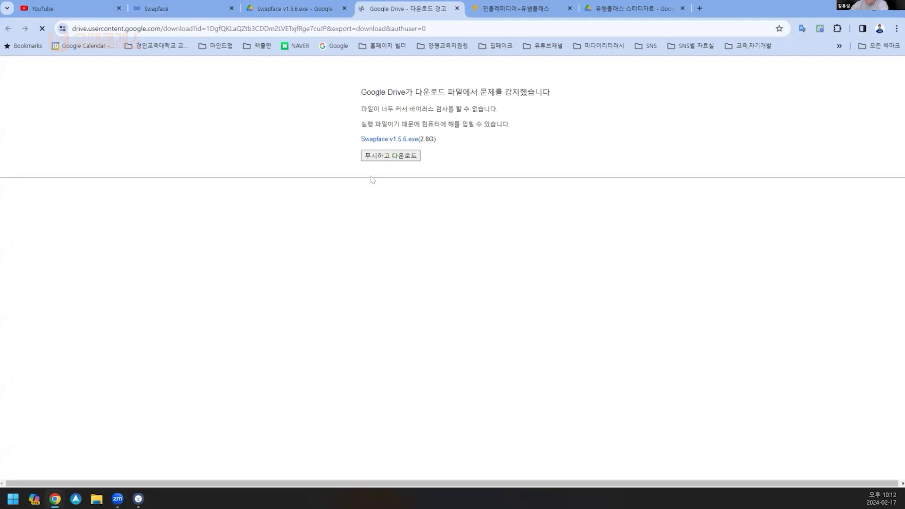
left_click(397, 157)
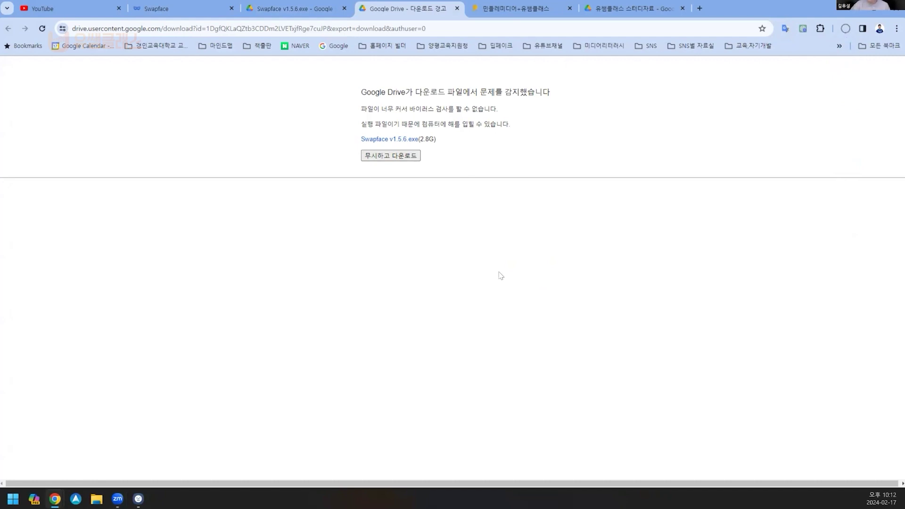
left_click(845, 30)
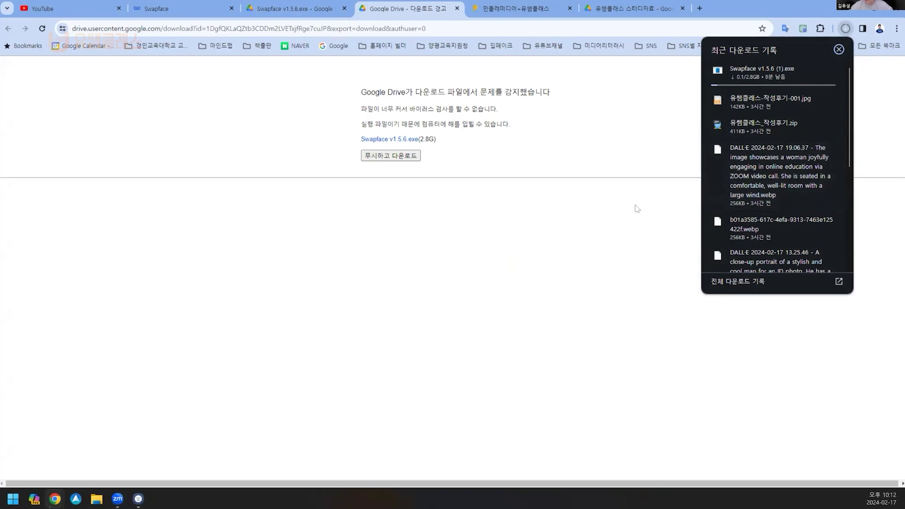
left_click(839, 49)
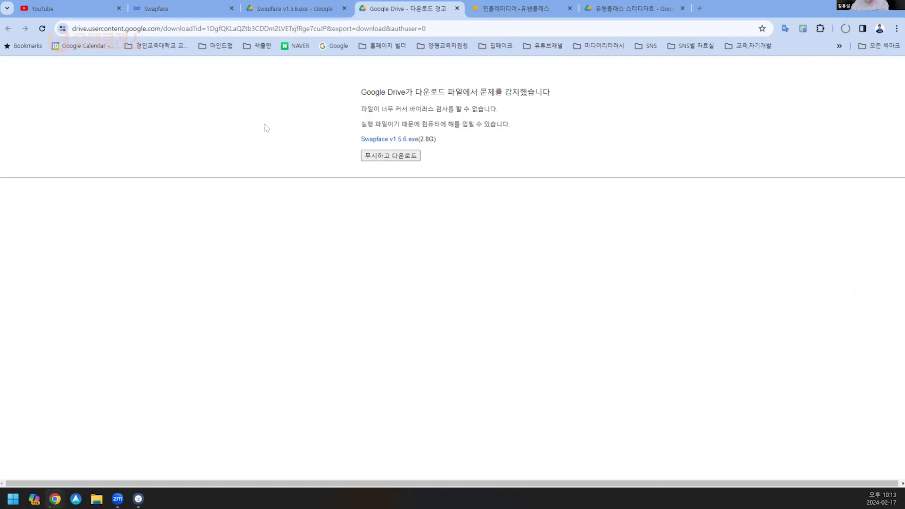
left_click(249, 8)
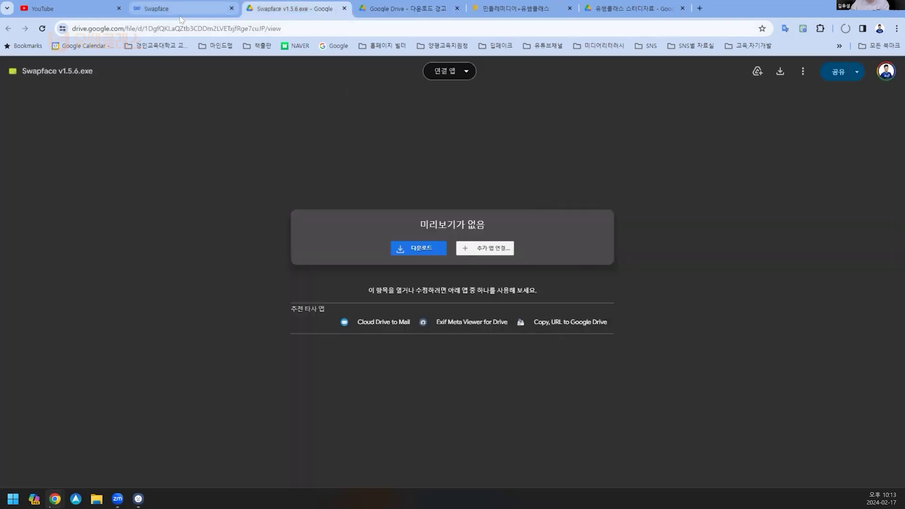
Step: Reopen Swapface v1.5.6.exe on Drive from the site's link, request the download, and return to the warning tab
left_click(162, 8)
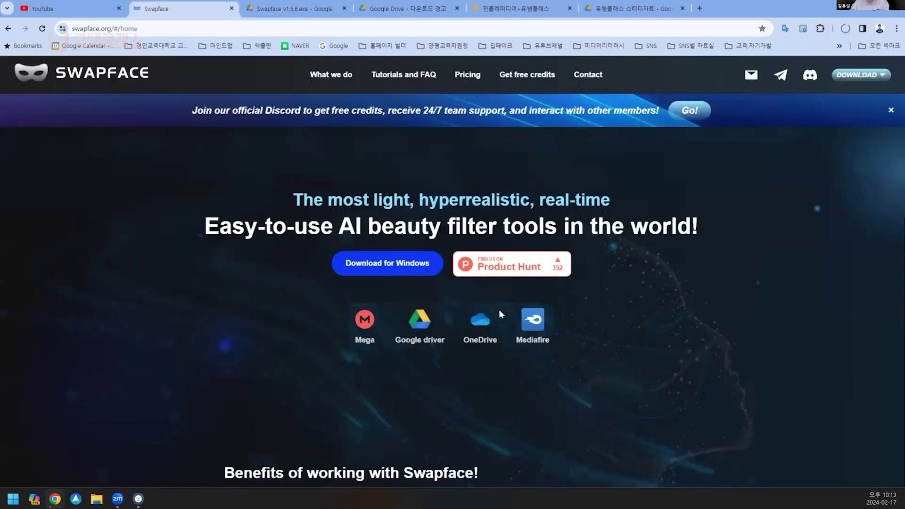
left_click(418, 330)
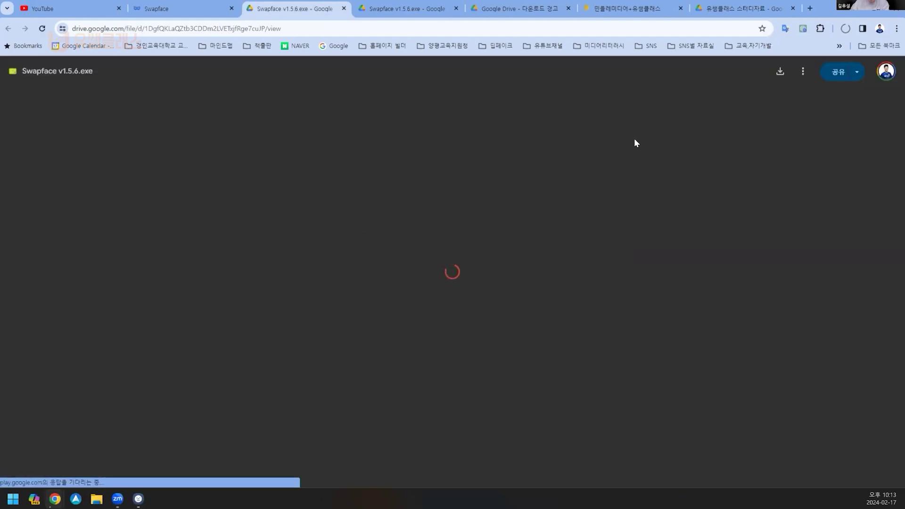
left_click(781, 71)
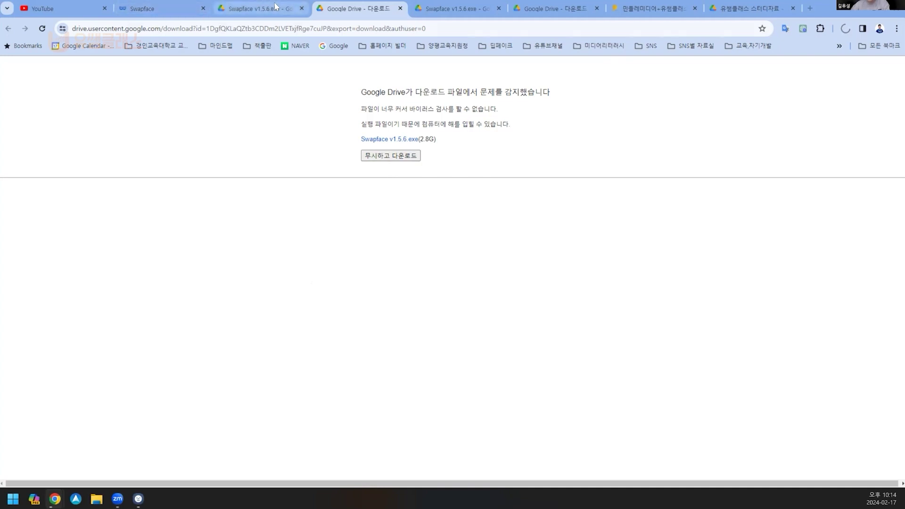
left_click(168, 10)
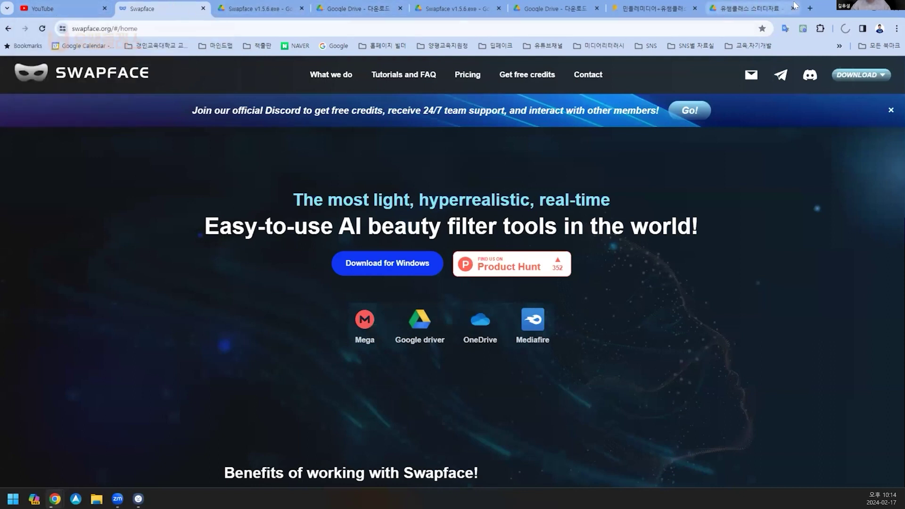
left_click(810, 9)
left_click(719, 8)
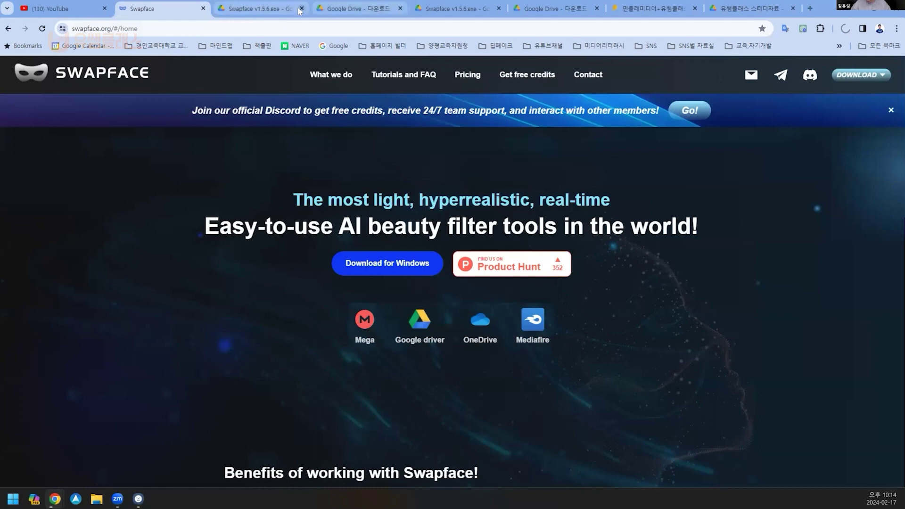
left_click(363, 10)
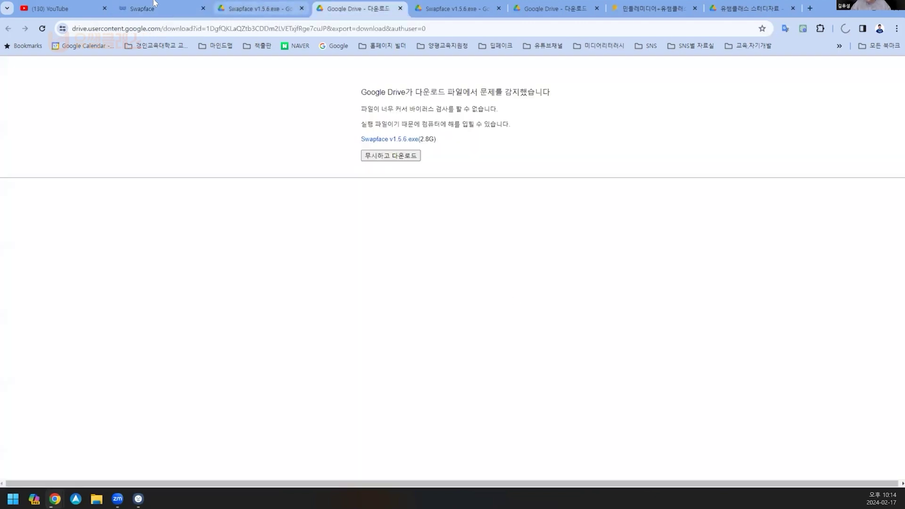
Step: Open the 20240217_딥페이크 Drive folder linked from the study material notice post
left_click(648, 9)
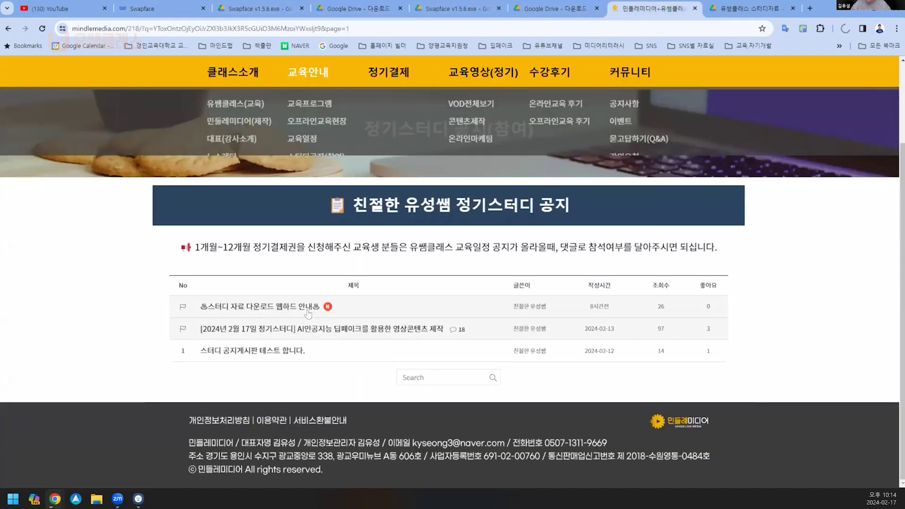
left_click(675, 313)
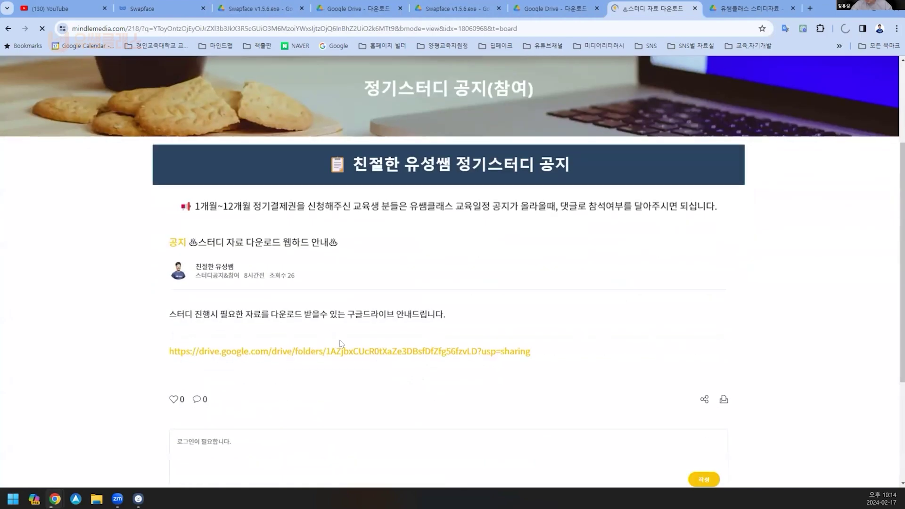
left_click(384, 372)
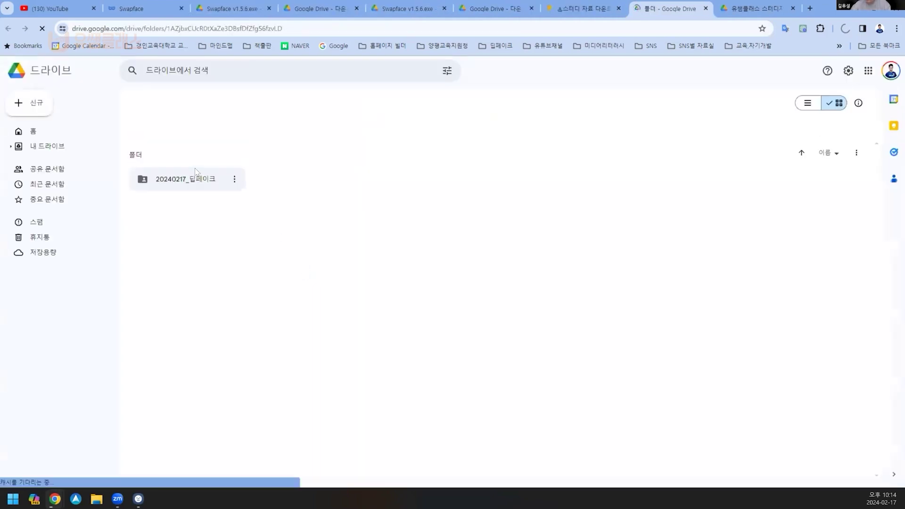
left_click(191, 187)
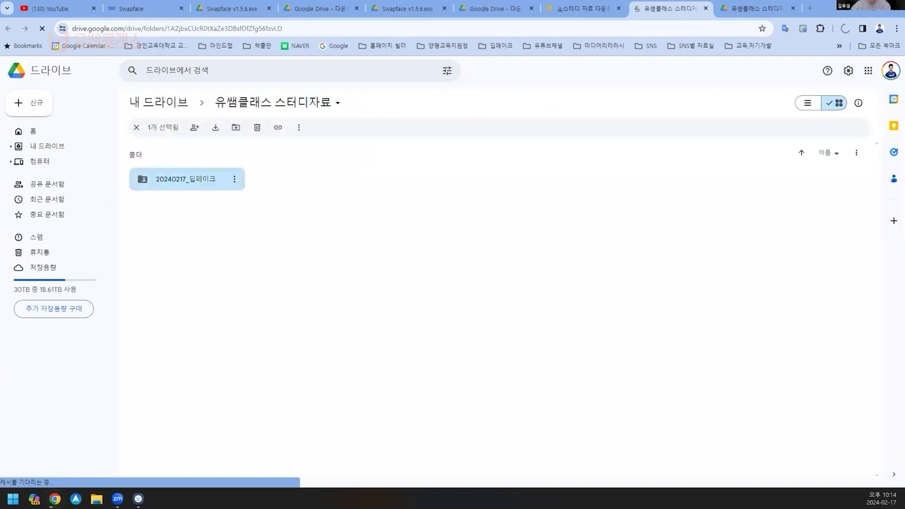
double_click(204, 182)
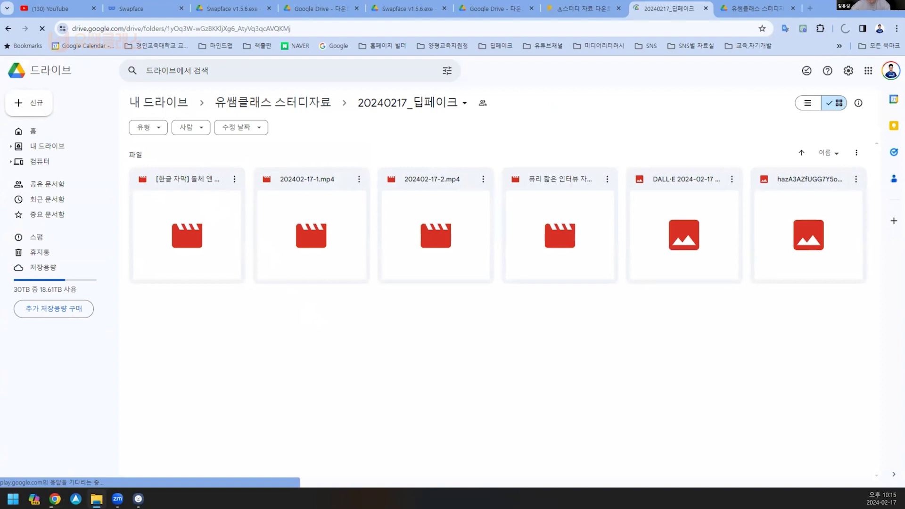
Step: Cancel the accidental Swapface v1.5.6.exe upload into the folder and close the upload panel
left_click_drag(257, 430, 407, 355)
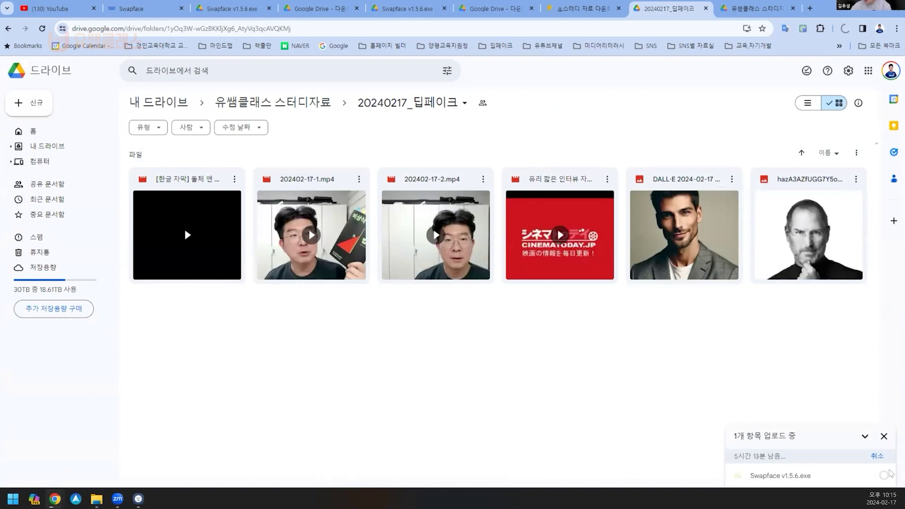
left_click(875, 456)
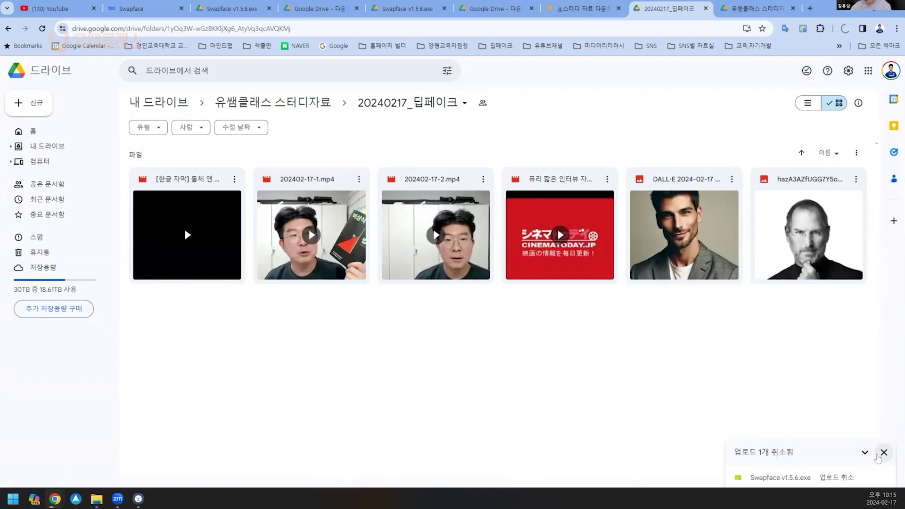
left_click(882, 453)
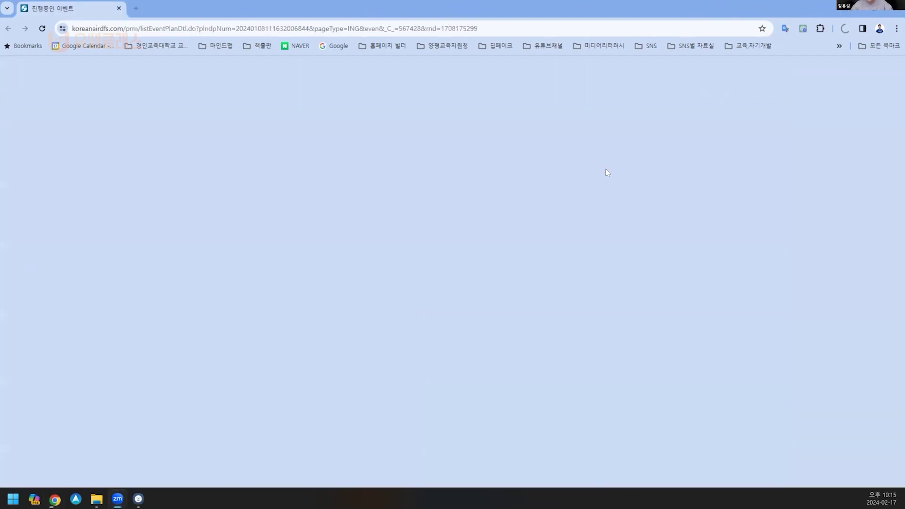
Step: Create a new folder on the desktop with the default name
key("super+d")
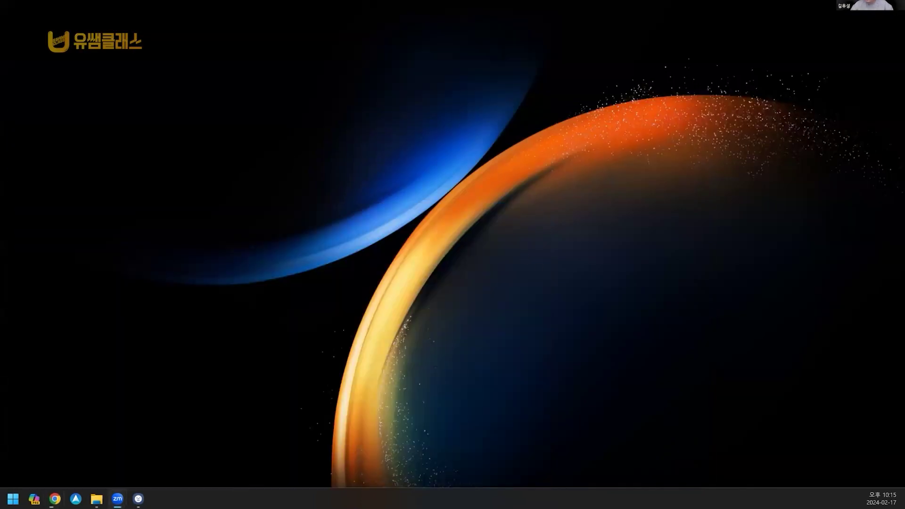
right_click(434, 216)
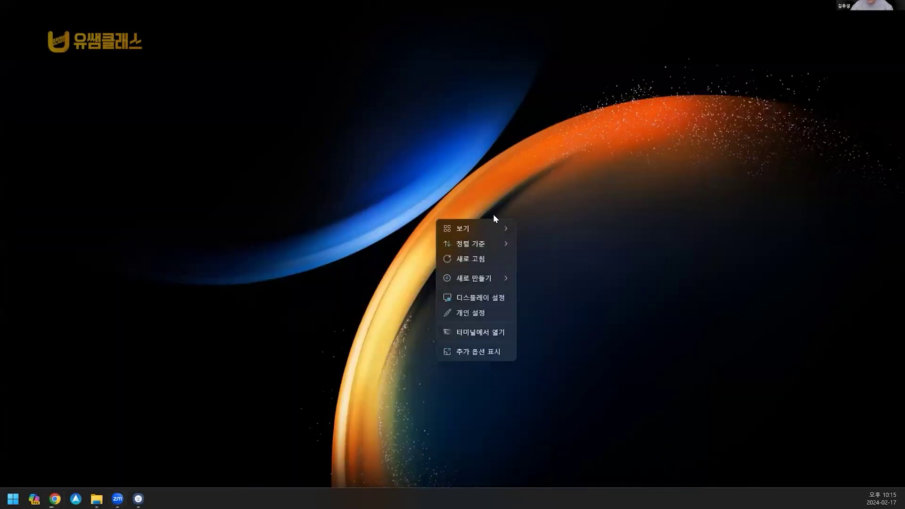
mouse_move(500, 276)
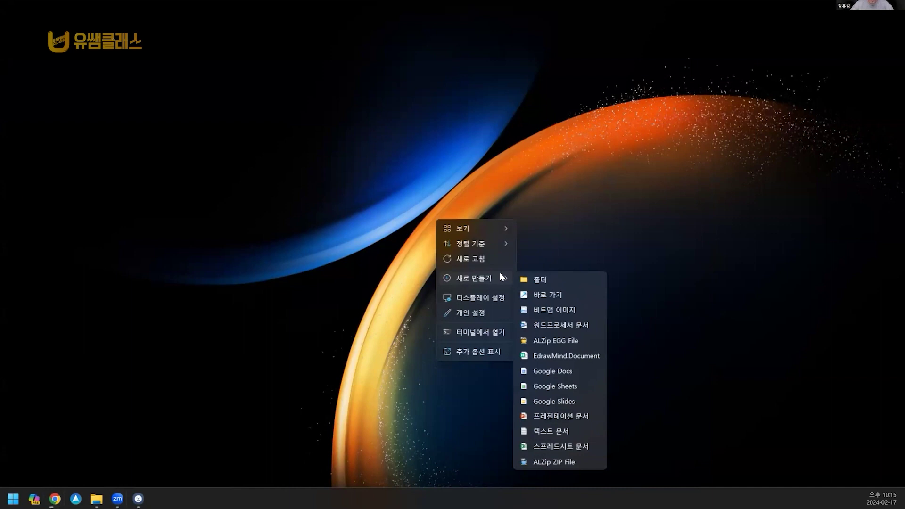
left_click(555, 280)
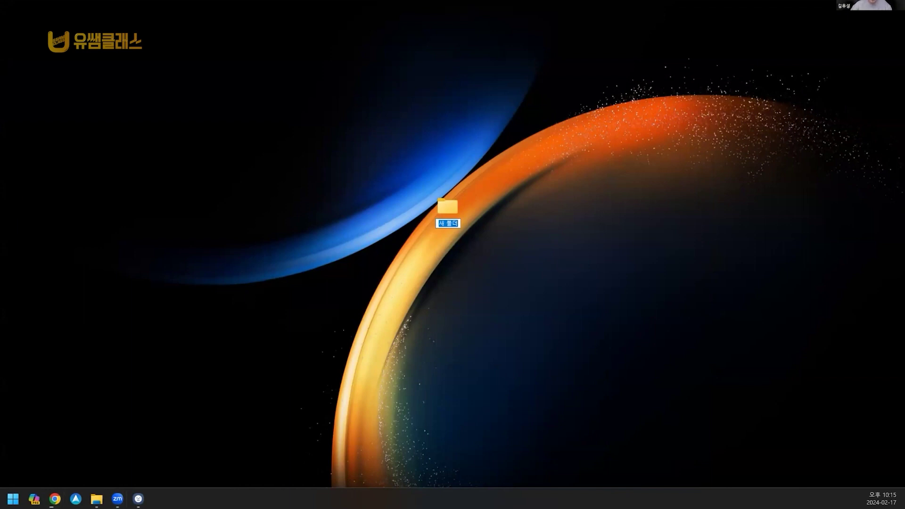
key("Return")
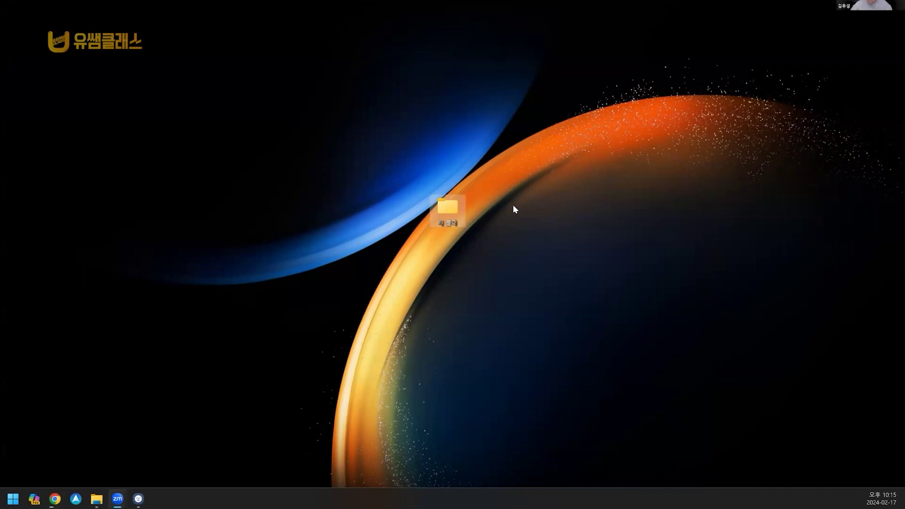
Step: Try renaming the new folder to SwapFace, decline merging with the existing Swapface folder, and keep 새 폴더
left_click(447, 221)
type("ㅋ")
type("wa")
type("pFace")
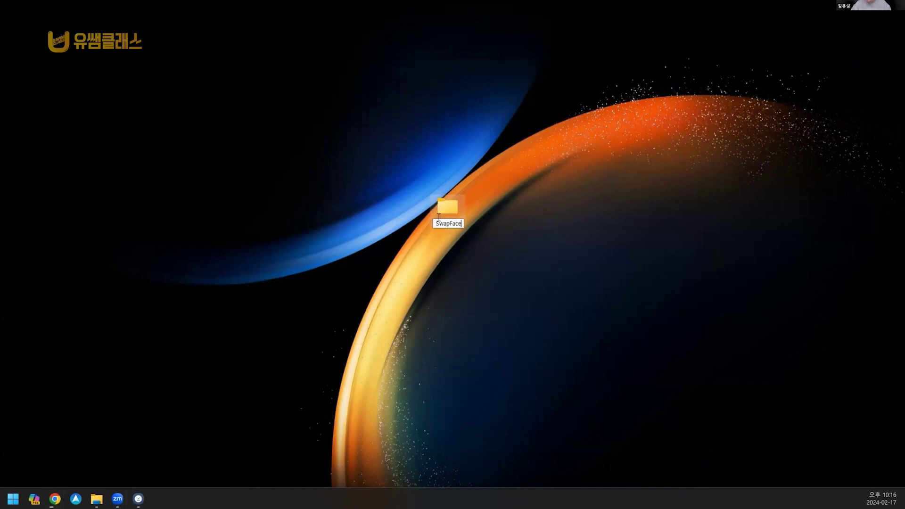
left_click(485, 245)
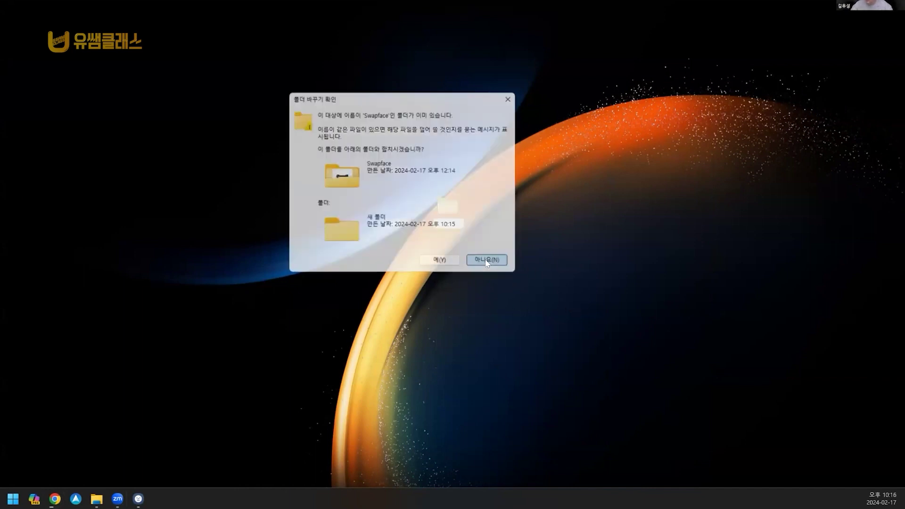
left_click(487, 262)
left_click(447, 226)
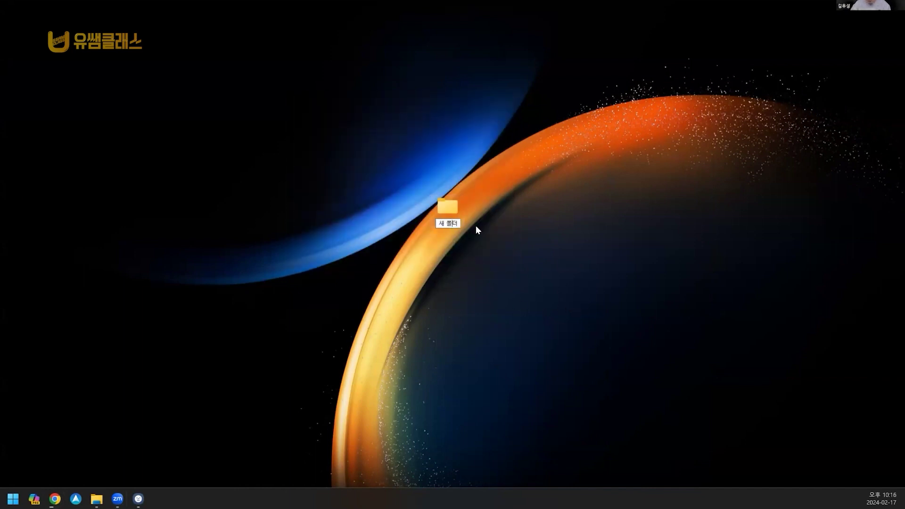
type("SwapFace")
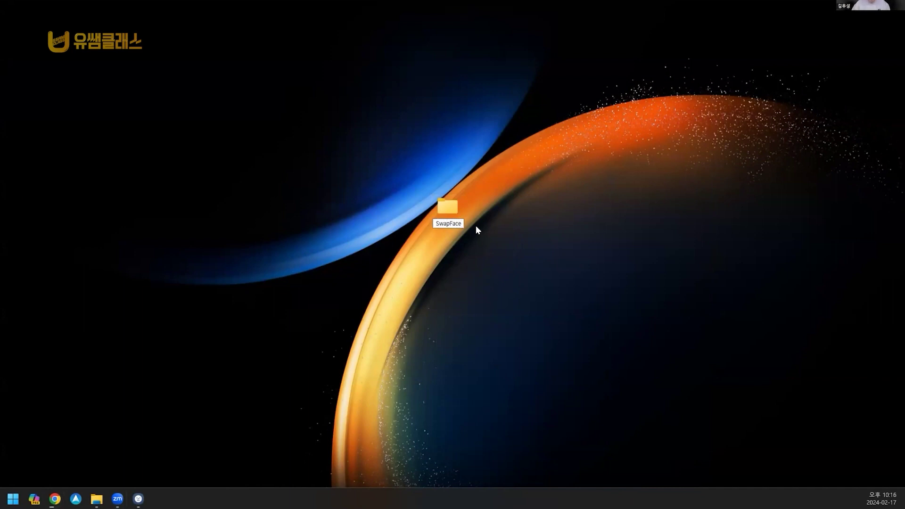
key("Return")
left_click(489, 262)
key("Escape")
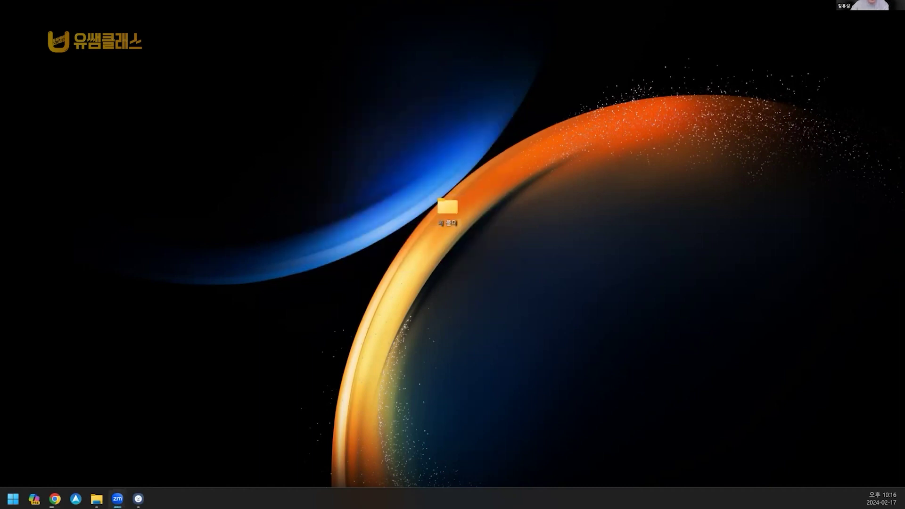
Step: Reposition the Swapface folder on the desktop and delete the empty 새 폴더 folder
left_click_drag(378, 183, 492, 225)
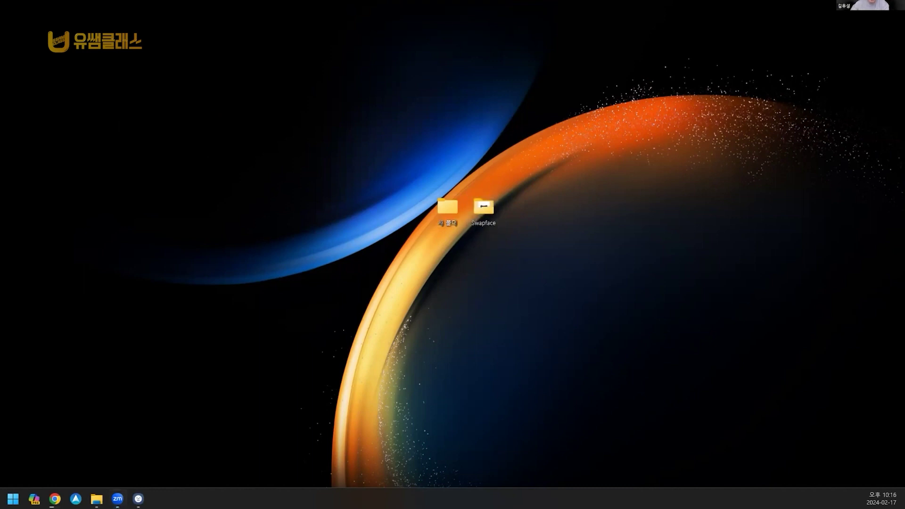
left_click(483, 221)
left_click(447, 207)
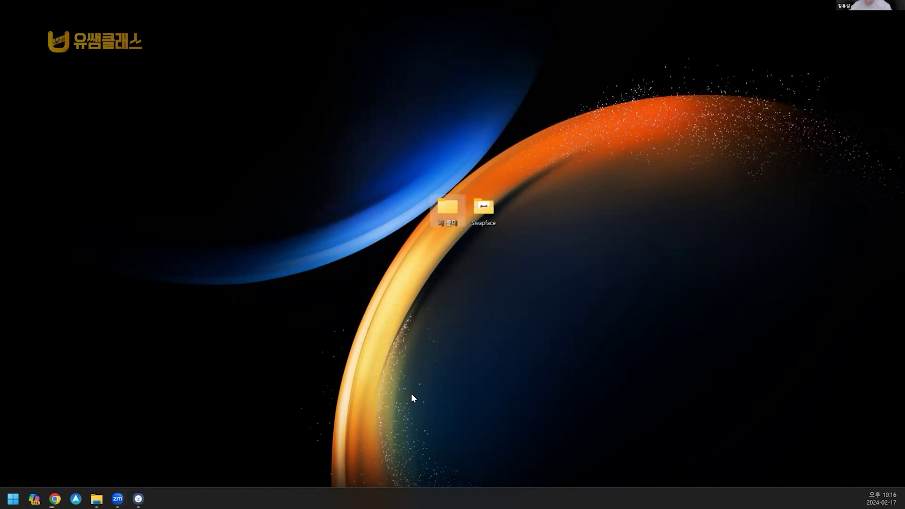
key("Delete")
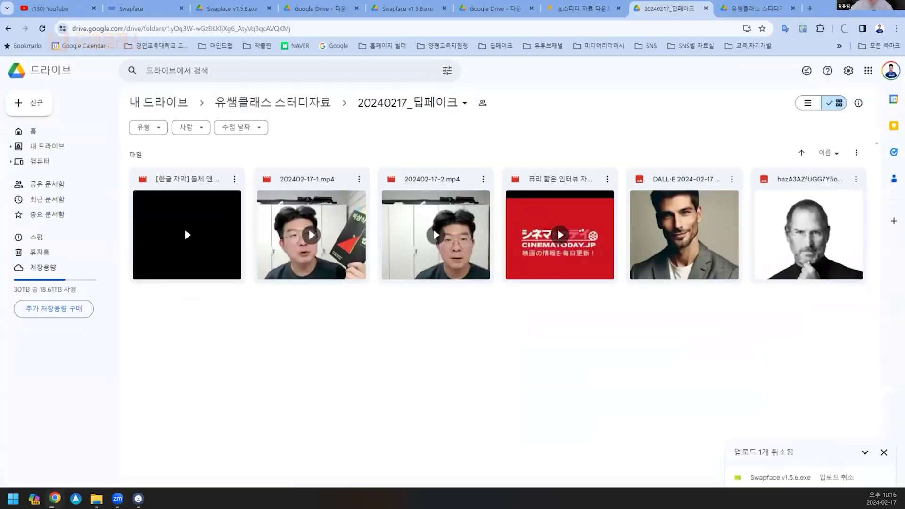
Step: From the Swapface site's Google Drive link, request the Swapface v1.5.6.exe download again
left_click(137, 8)
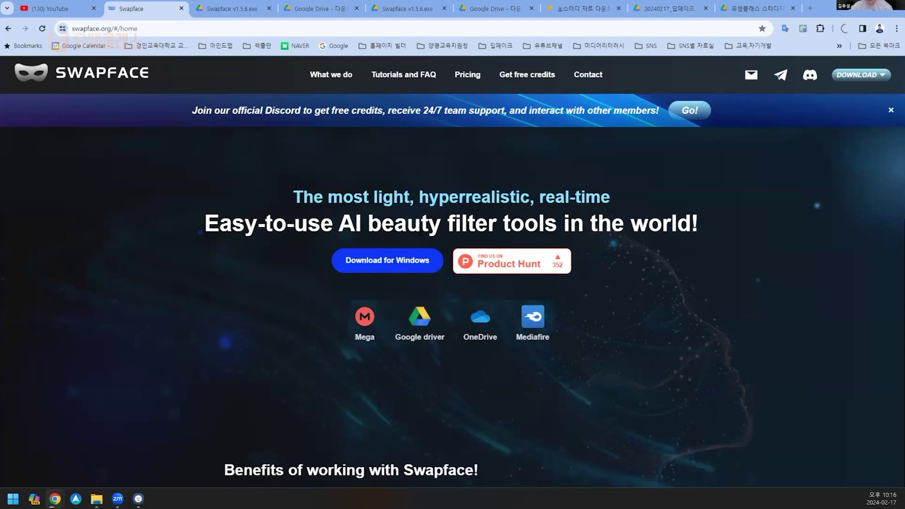
scroll(429, 272, "down", 1)
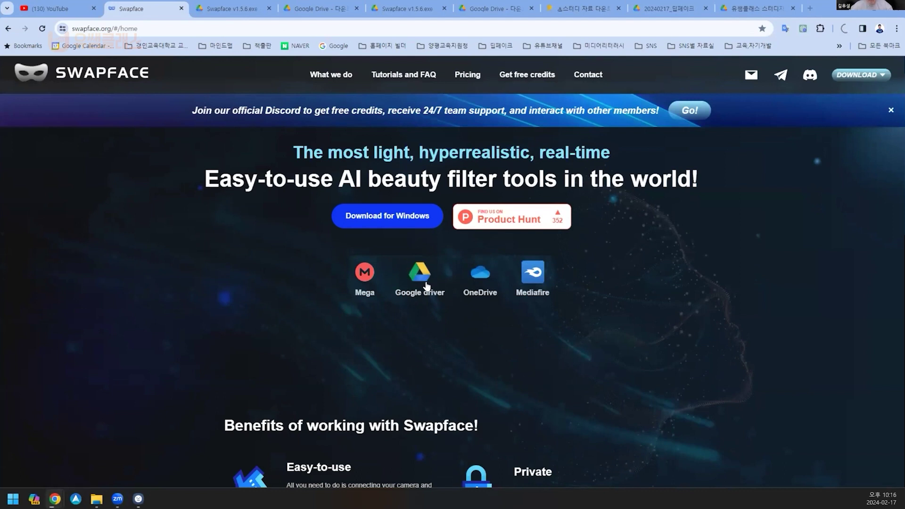
left_click(427, 286)
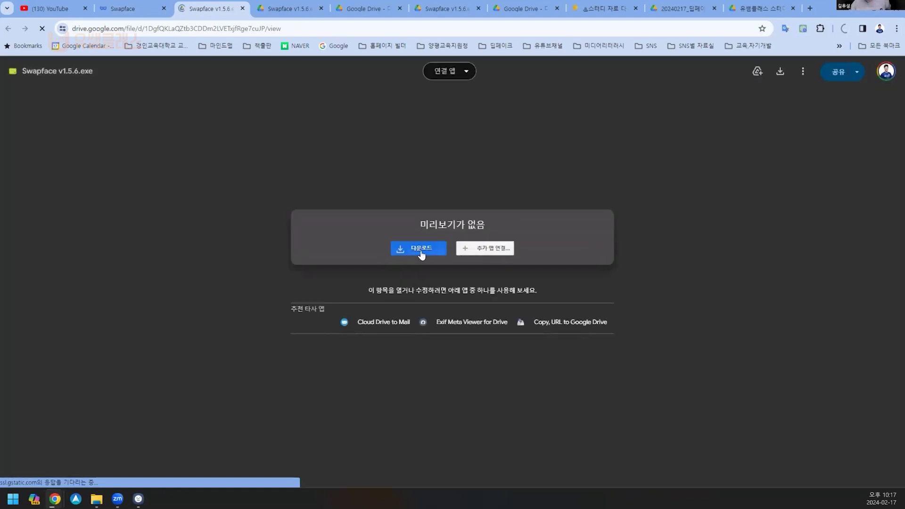
left_click(420, 248)
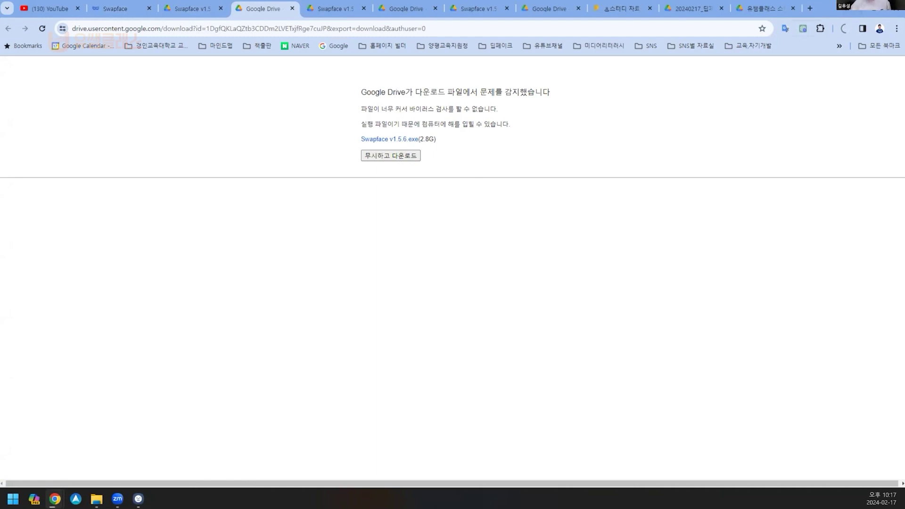
Step: Minimize Chrome, open File Explorer, and browse 다운로드, 동영상 and its VideoProc Vlogger folder
left_click(839, 11)
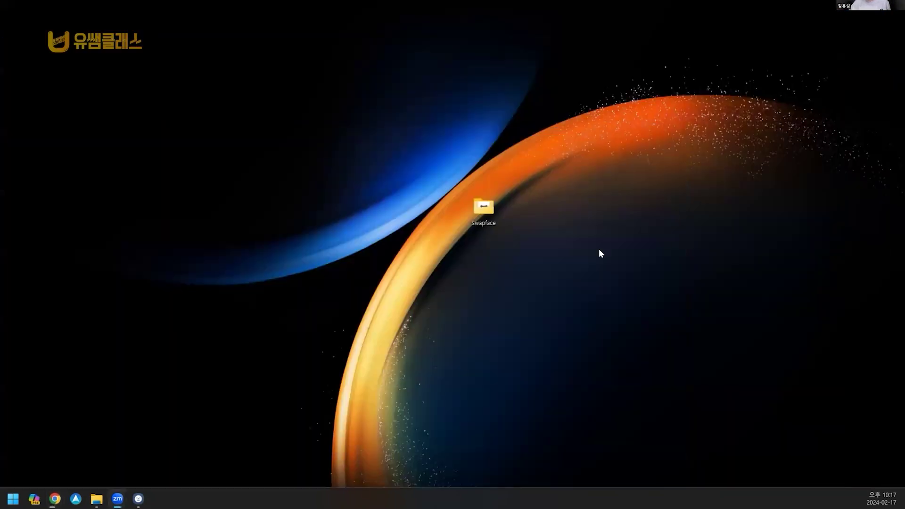
left_click(96, 498)
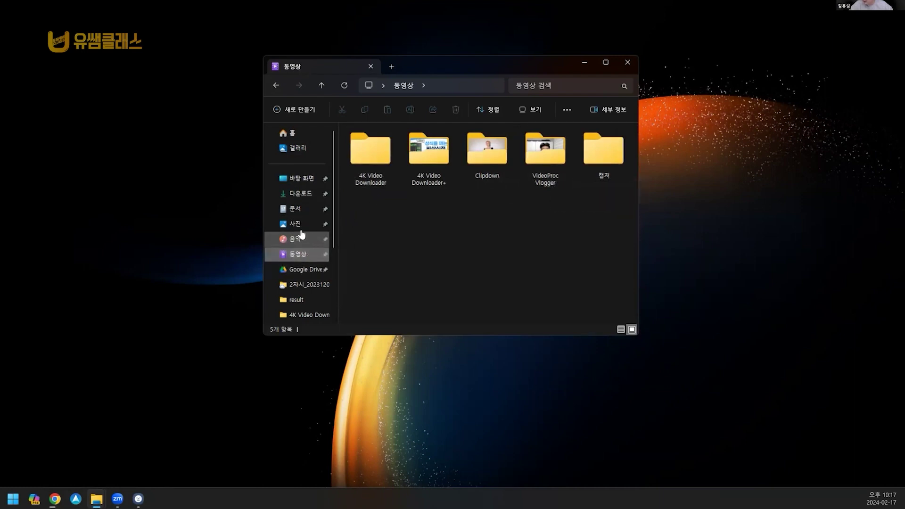
left_click(300, 193)
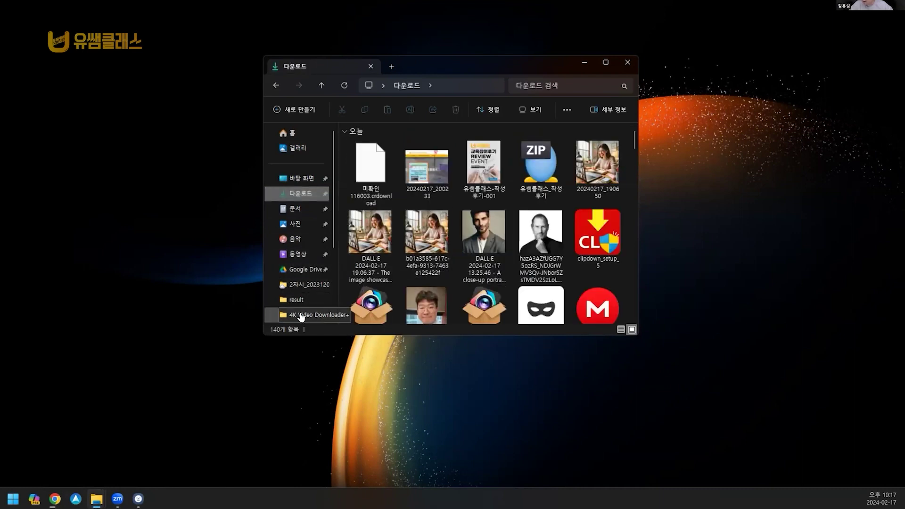
scroll(301, 316, "down", 3)
scroll(304, 218, "up", 1)
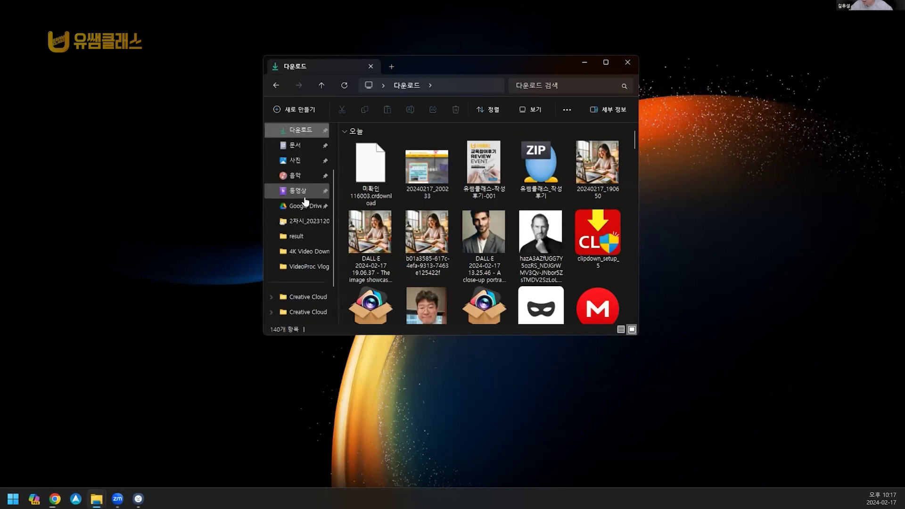
left_click(304, 197)
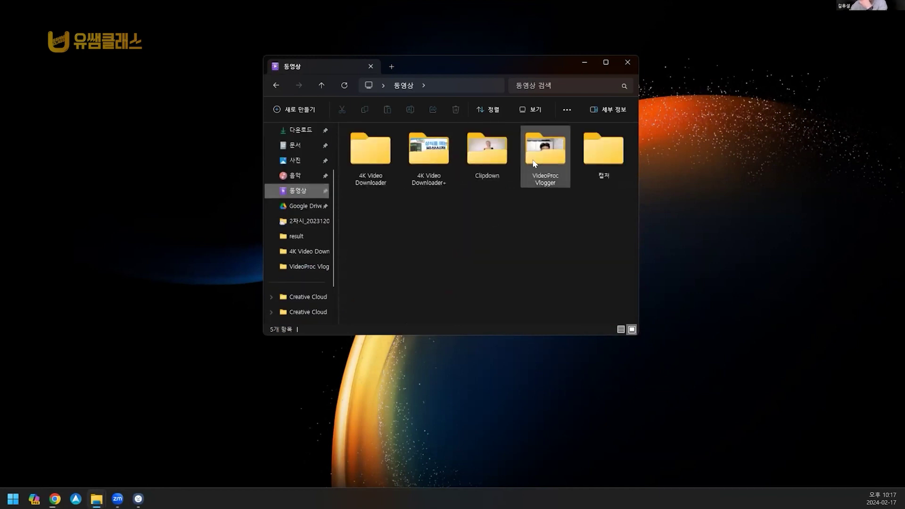
double_click(534, 164)
left_click(322, 87)
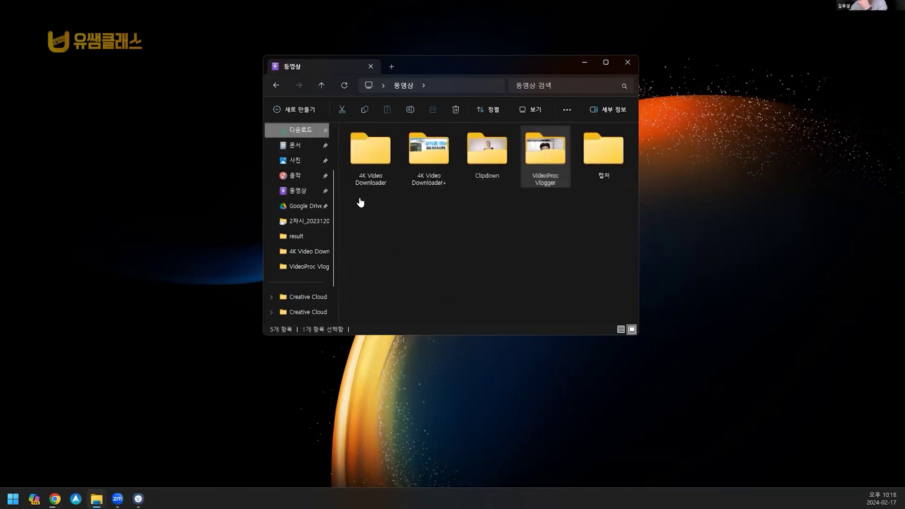
Step: Browse on through 다운로드, 동영상 and 문서 to the 사진 folder
left_click(300, 130)
scroll(531, 238, "down", 3)
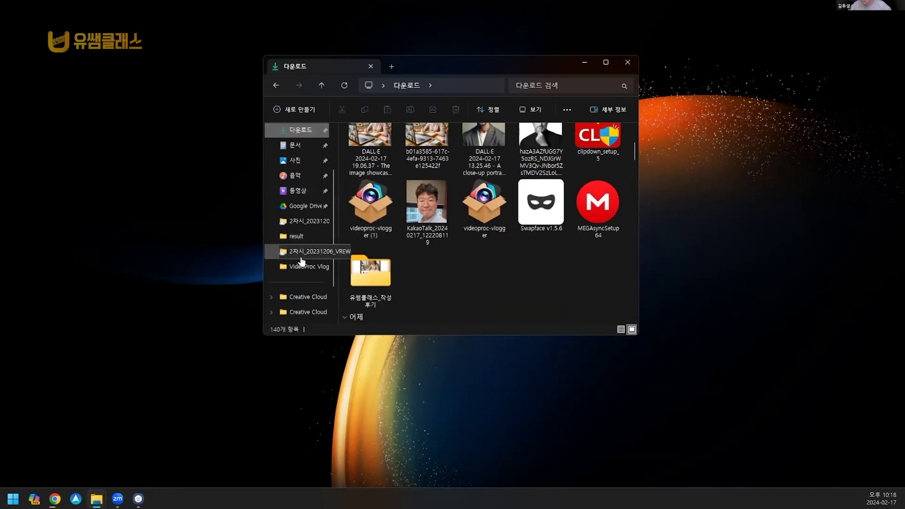
left_click(306, 189)
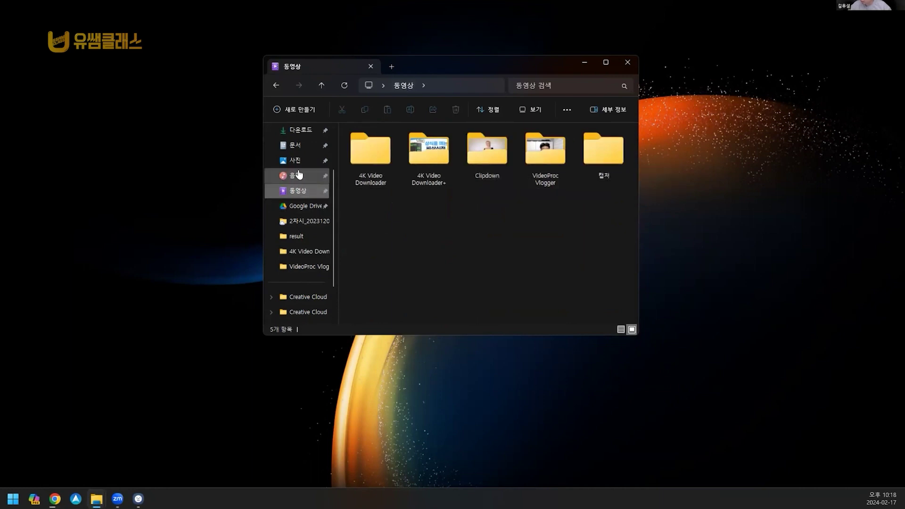
left_click(295, 145)
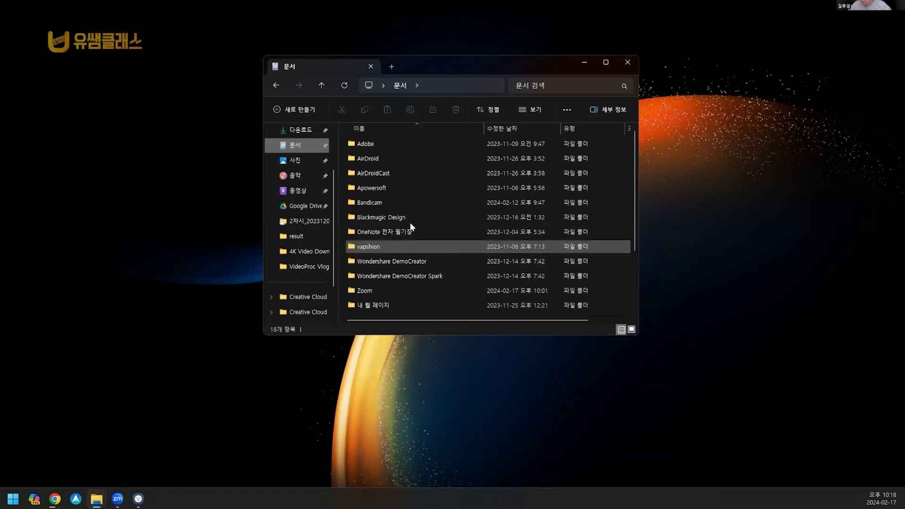
left_click(304, 160)
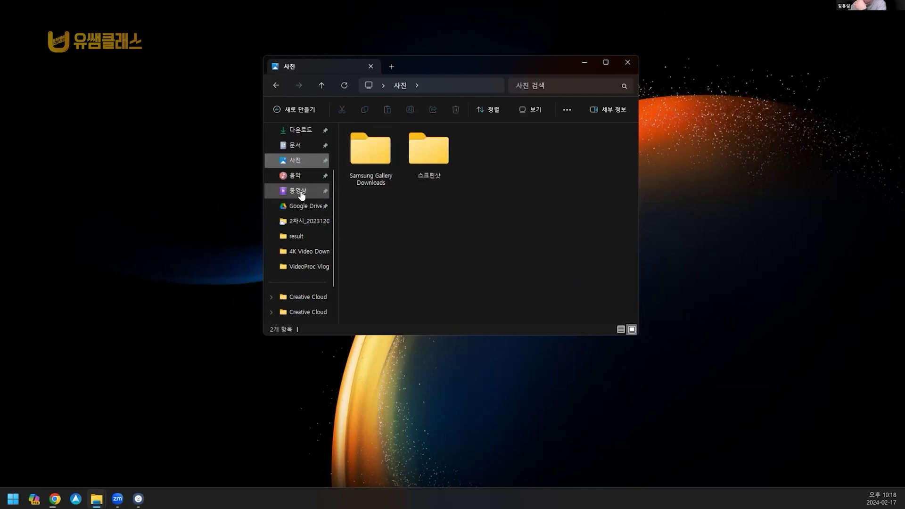
scroll(302, 195, "up", 3)
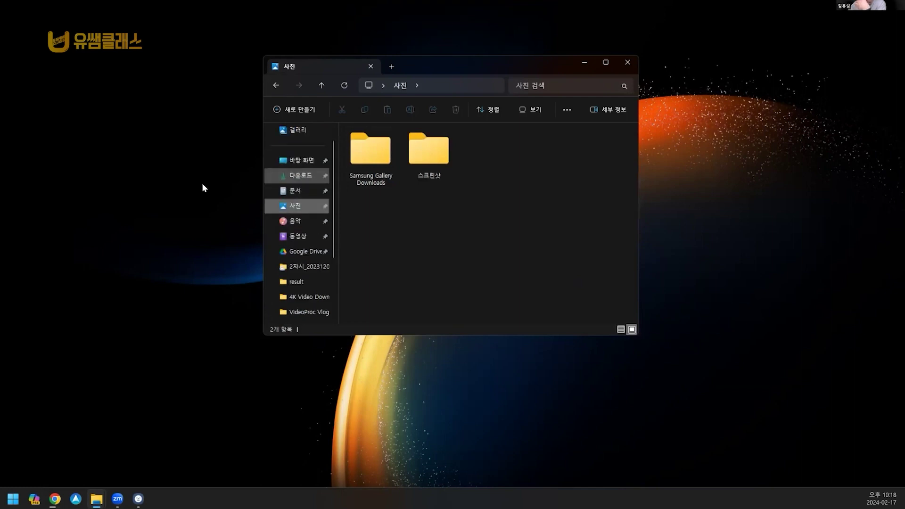
Step: Inspect 바탕 화면 > Swapface > resources, then close the Explorer window
left_click(297, 161)
left_click(369, 155)
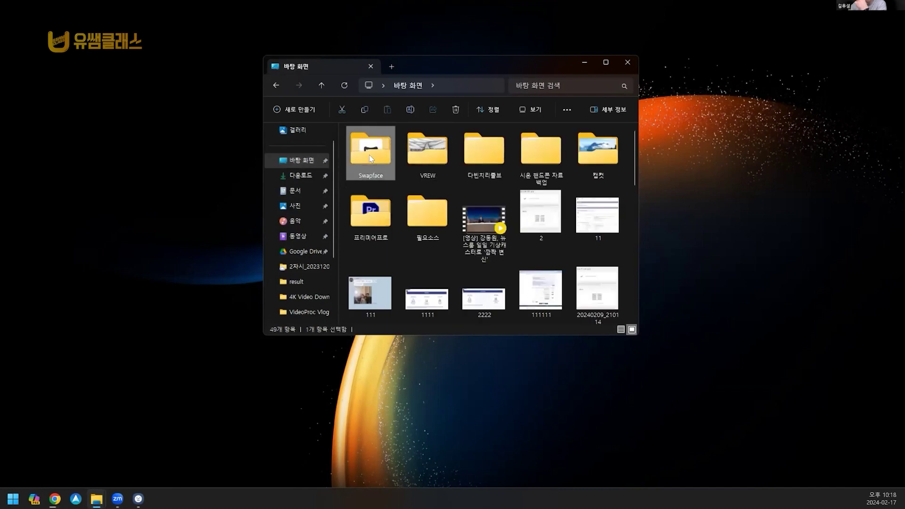
double_click(369, 154)
scroll(400, 162, "down", 2)
scroll(401, 189, "up", 3)
left_click(394, 160)
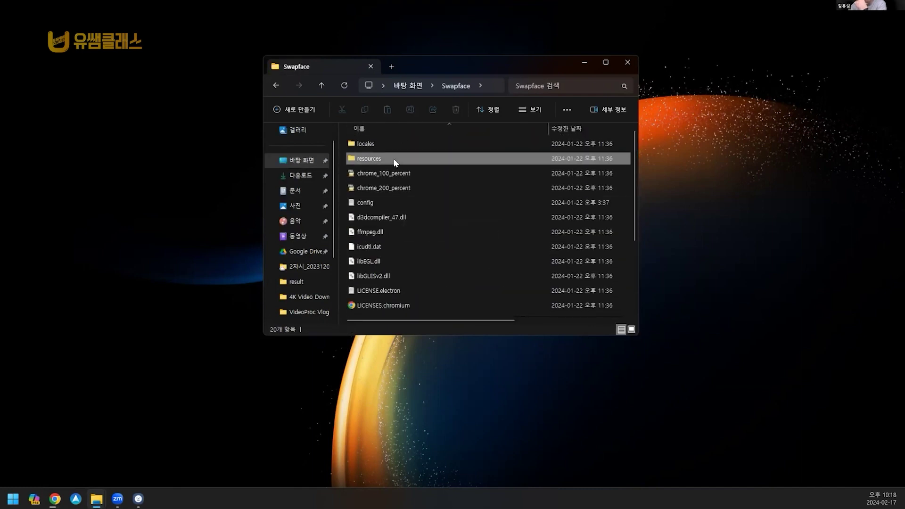
double_click(438, 166)
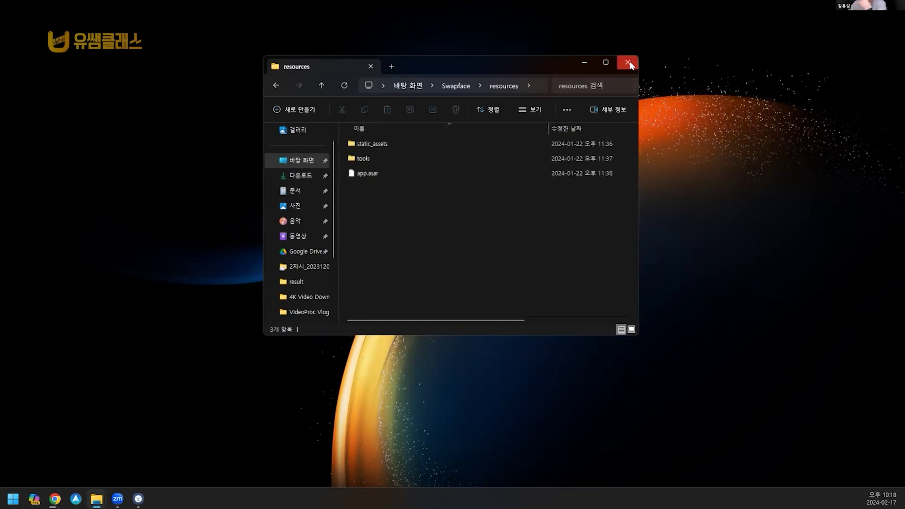
left_click(628, 63)
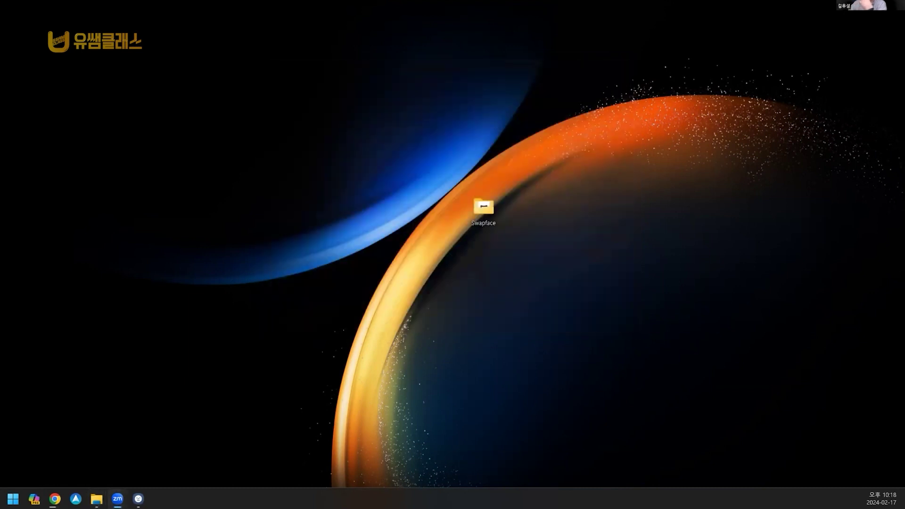
Step: Reopen Swapface from the desktop, browse 음악, 동영상 and Clipdown, then go to 다운로드
double_click(483, 212)
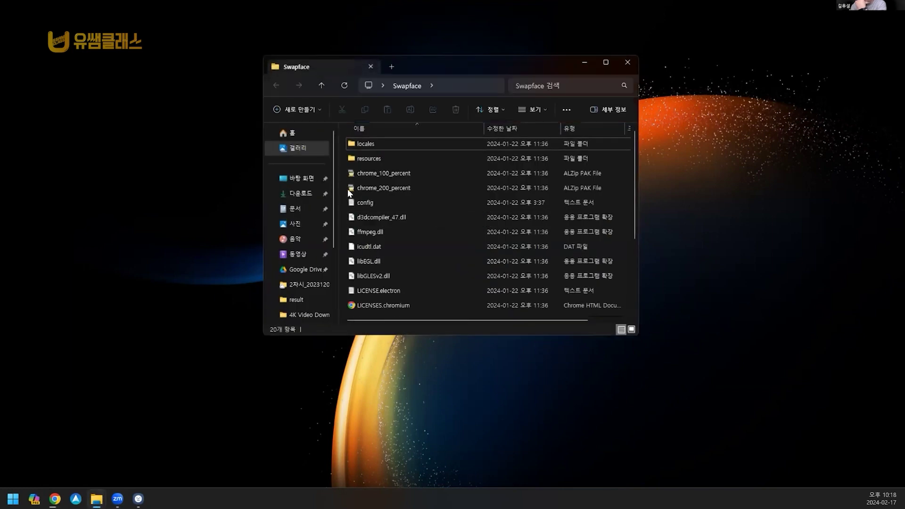
left_click(296, 240)
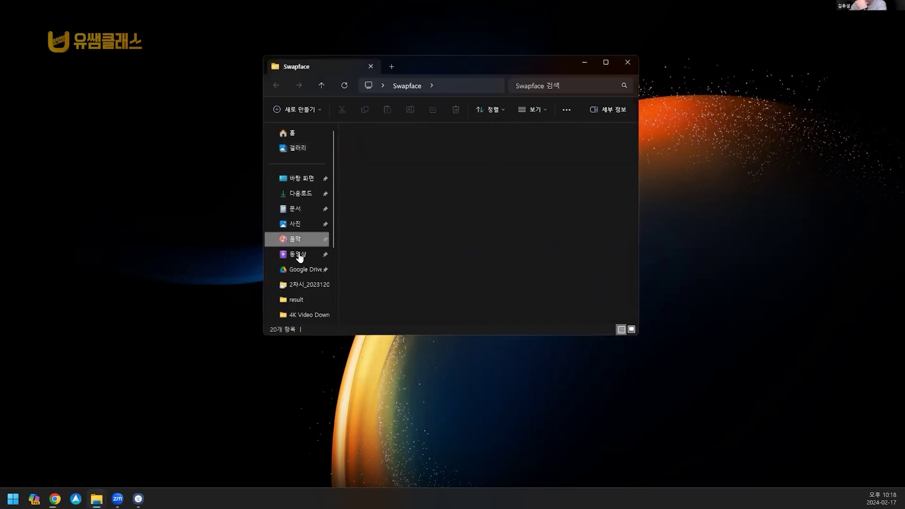
left_click(298, 254)
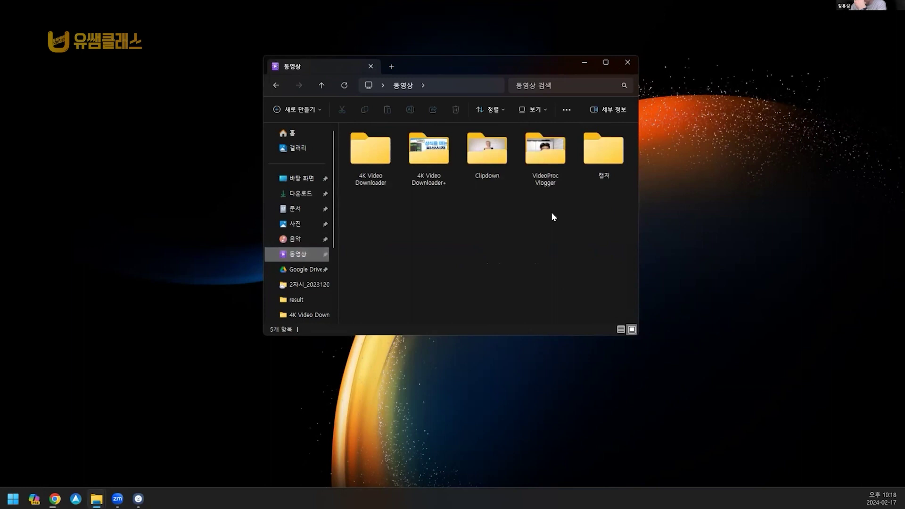
left_click(606, 160)
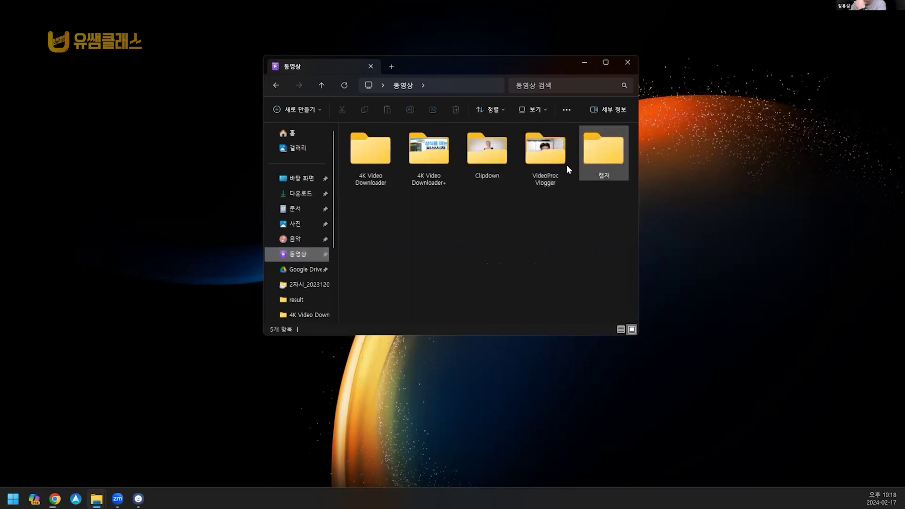
double_click(488, 155)
left_click(321, 85)
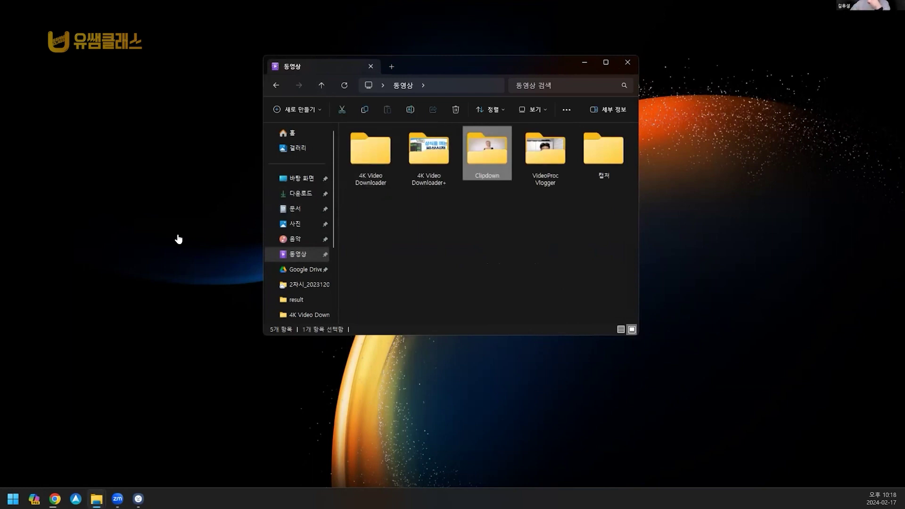
left_click(297, 191)
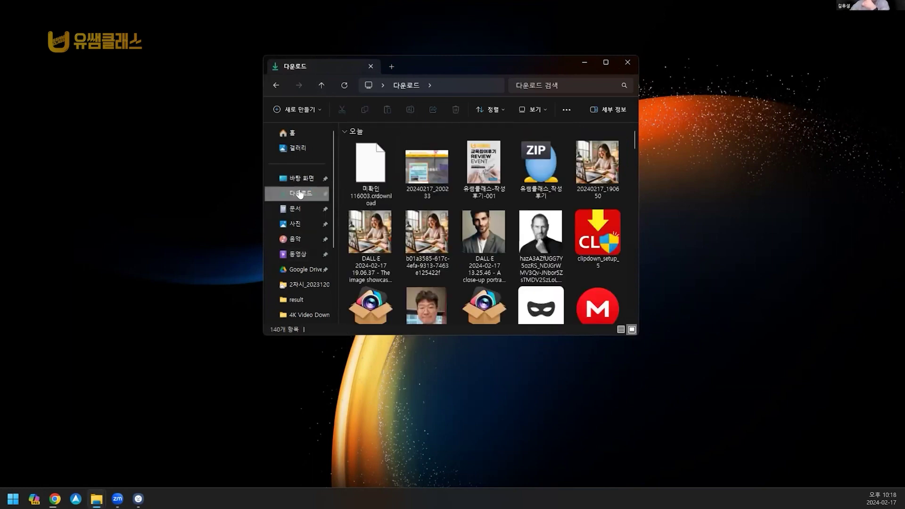
scroll(589, 264, "down", 1)
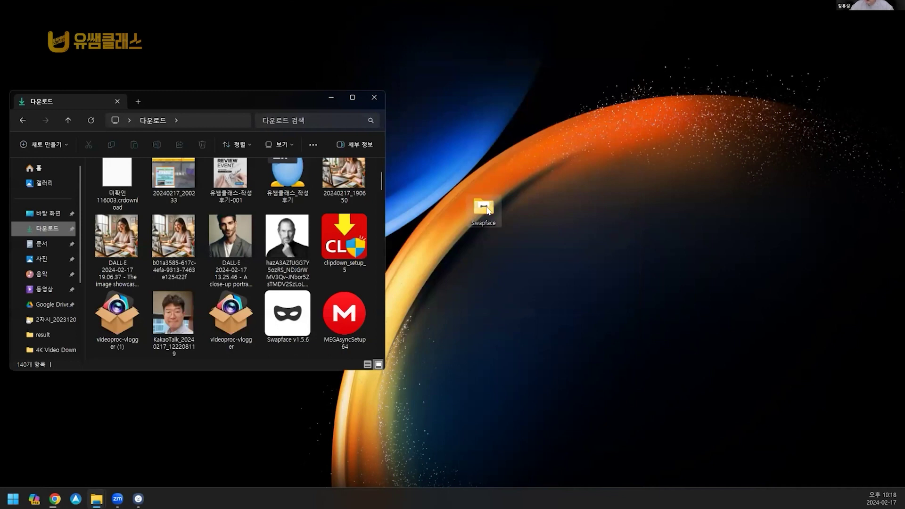
Step: Drag the Swapface folder up and back down on the desktop
left_click_drag(486, 211, 522, 163)
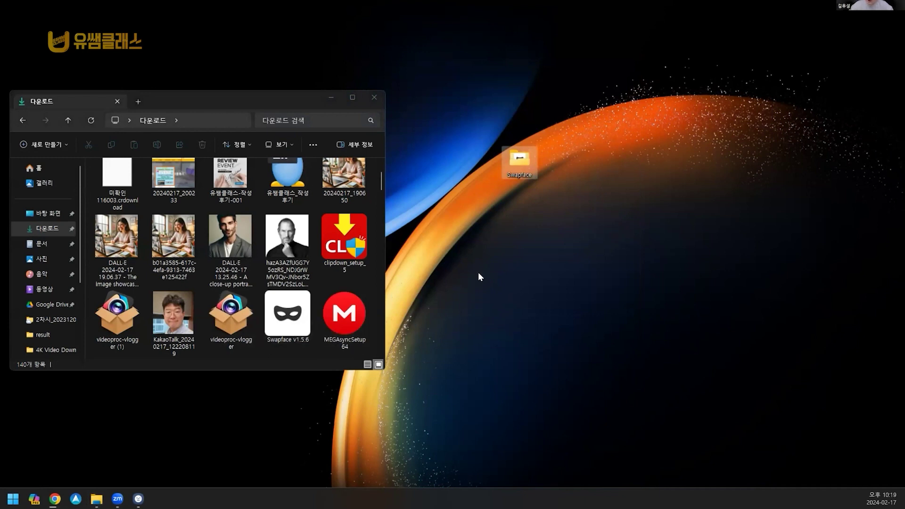
mouse_move(522, 175)
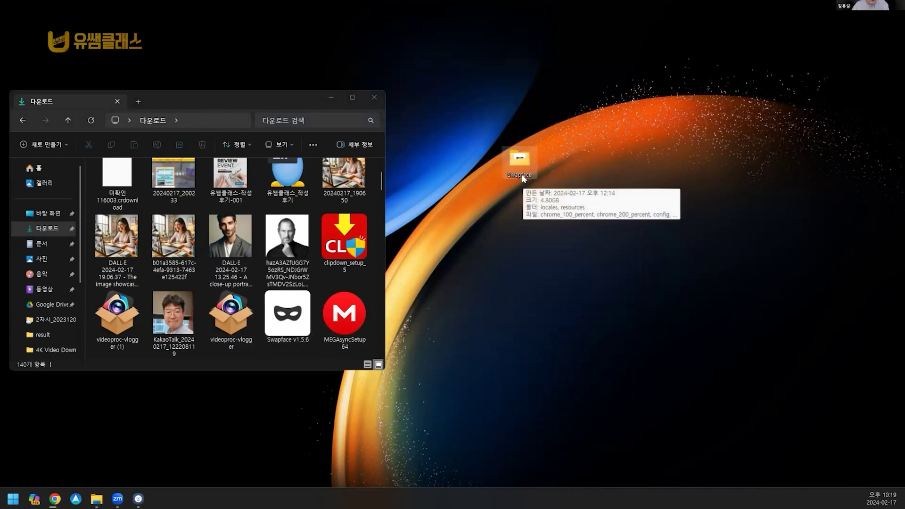
left_click_drag(521, 174, 558, 222)
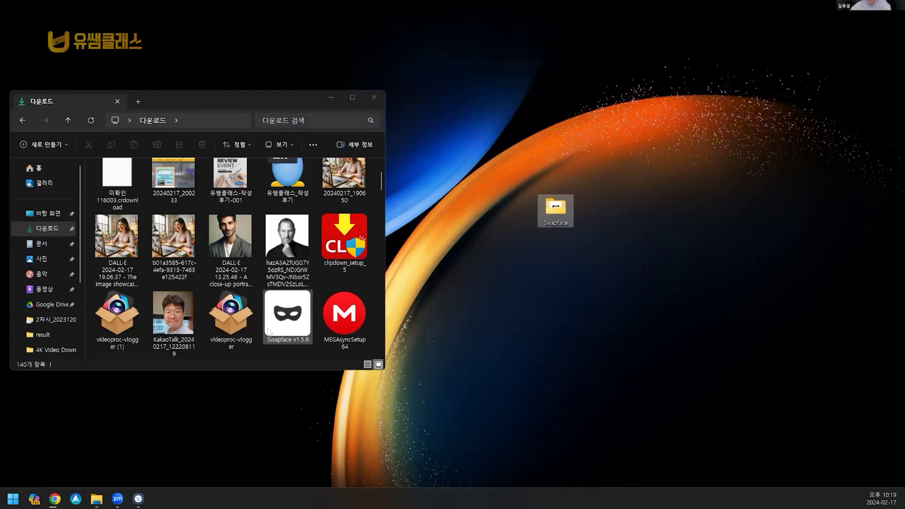
Step: Confirm in Properties that Swapface v1.5.6 is 2.76GB, then return to Chrome
right_click(289, 319)
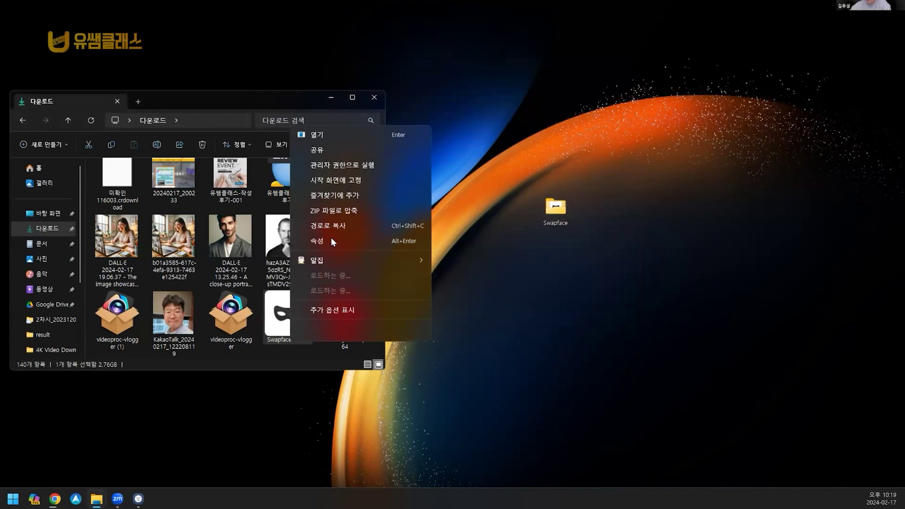
left_click(499, 296)
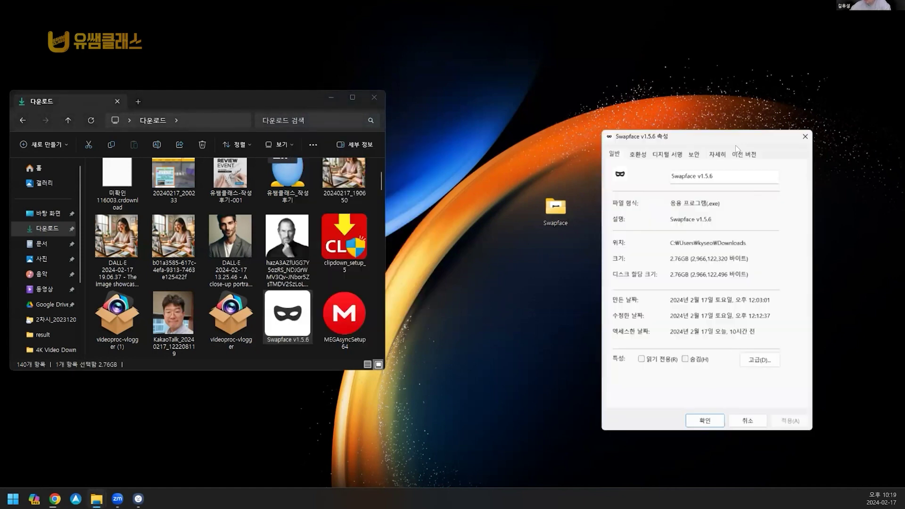
left_click(807, 136)
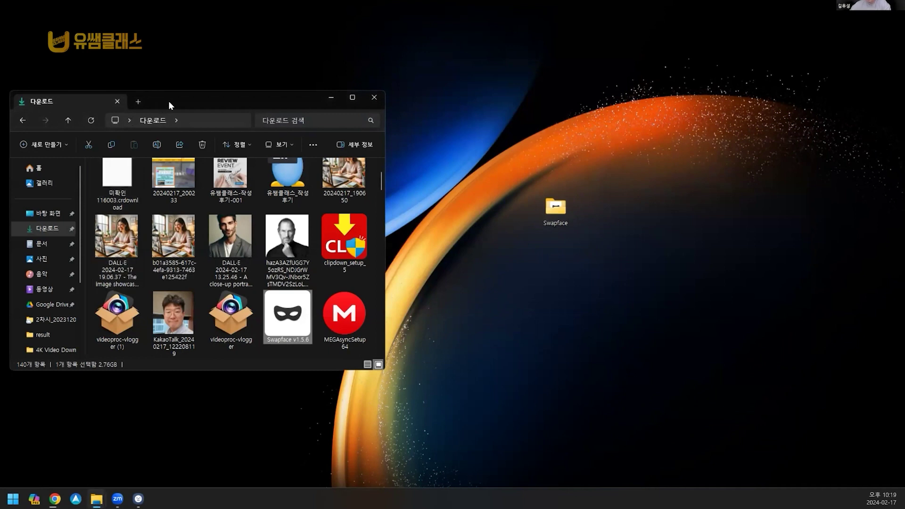
left_click_drag(170, 104, 234, 103)
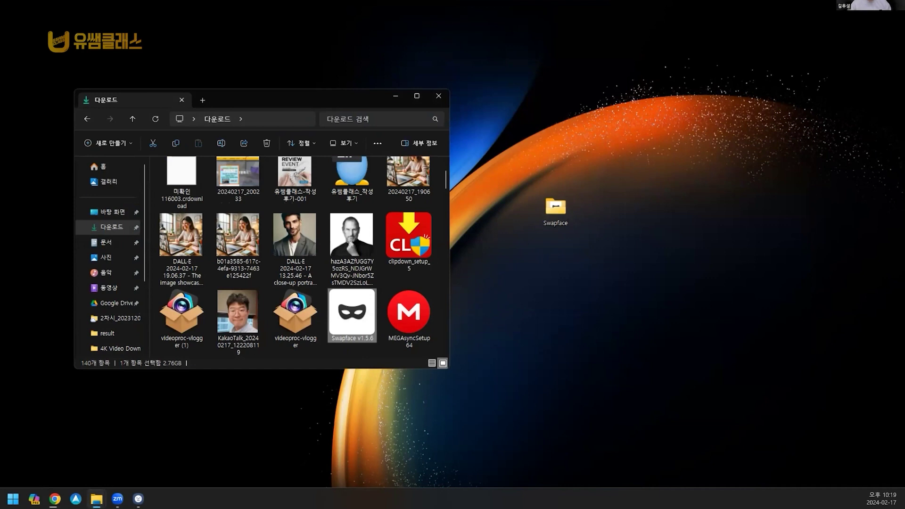
key("alt+Tab")
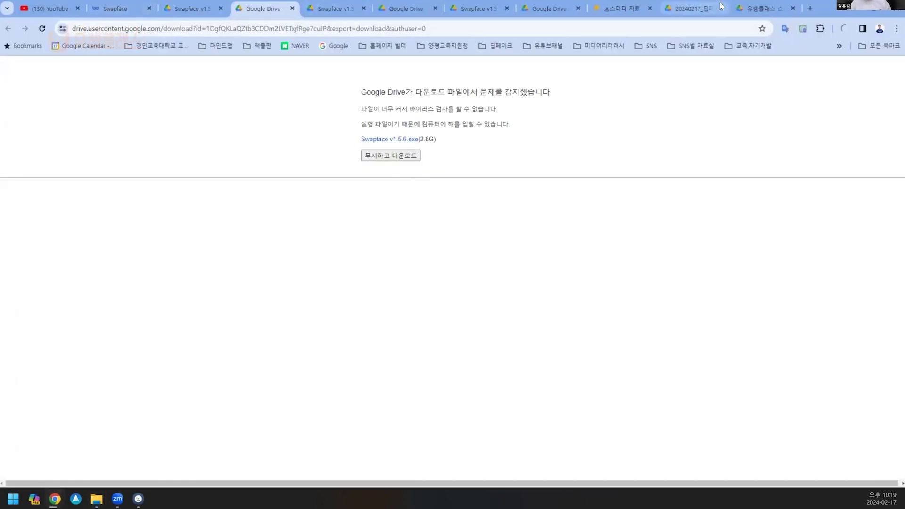
Step: Open a Google tab, follow the Swapface site's Download for Windows link, and close the Mega tab
left_click(810, 8)
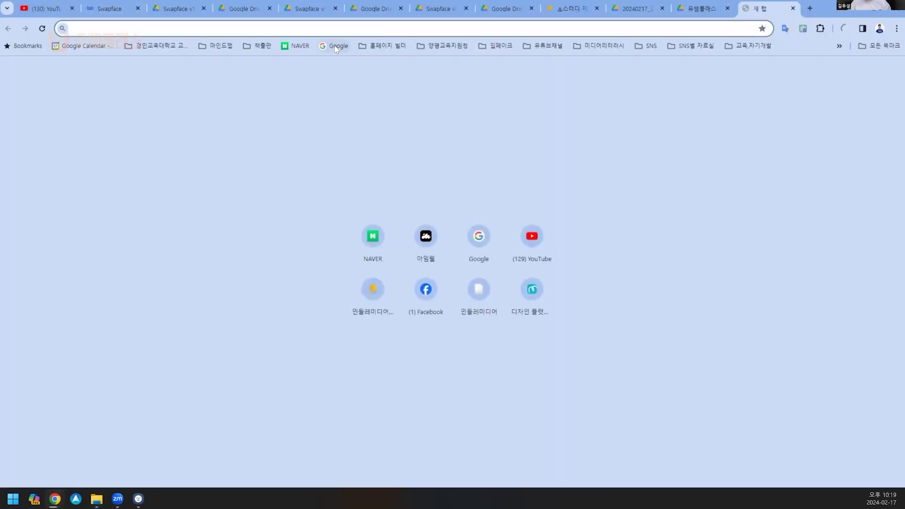
left_click(335, 46)
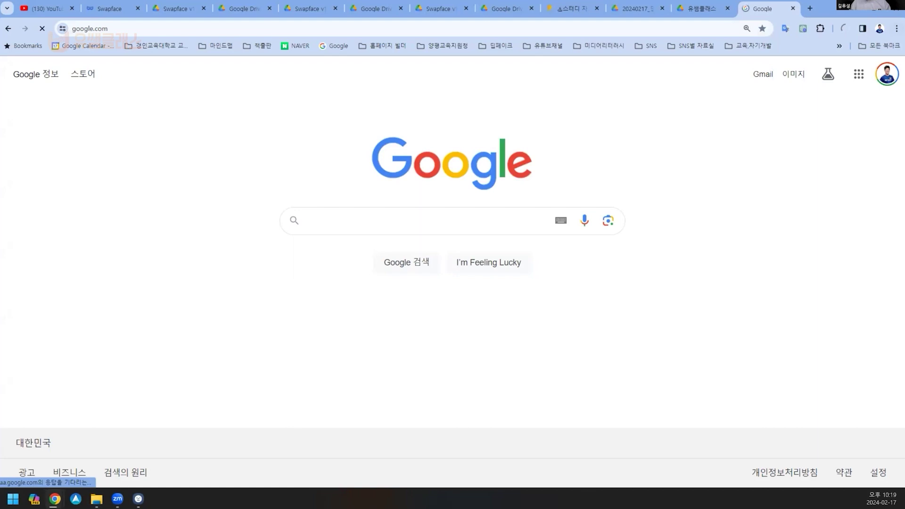
left_click(108, 10)
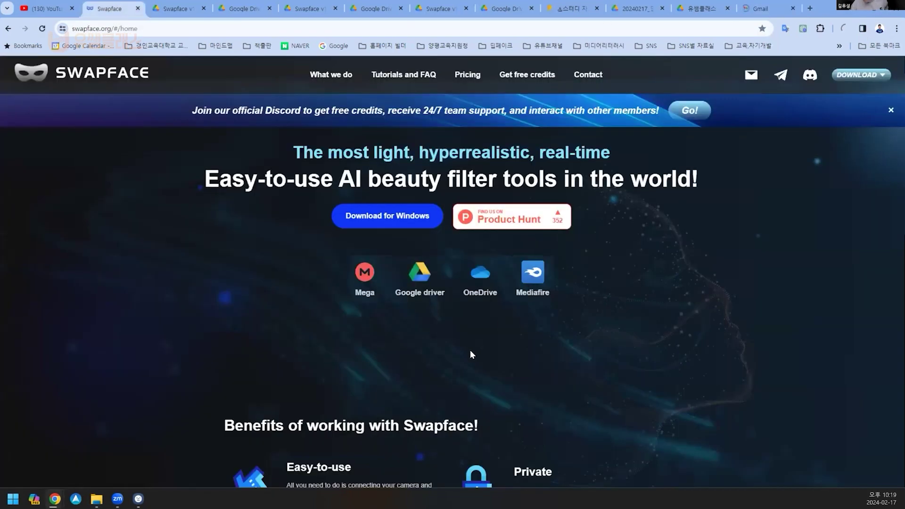
left_click(420, 224)
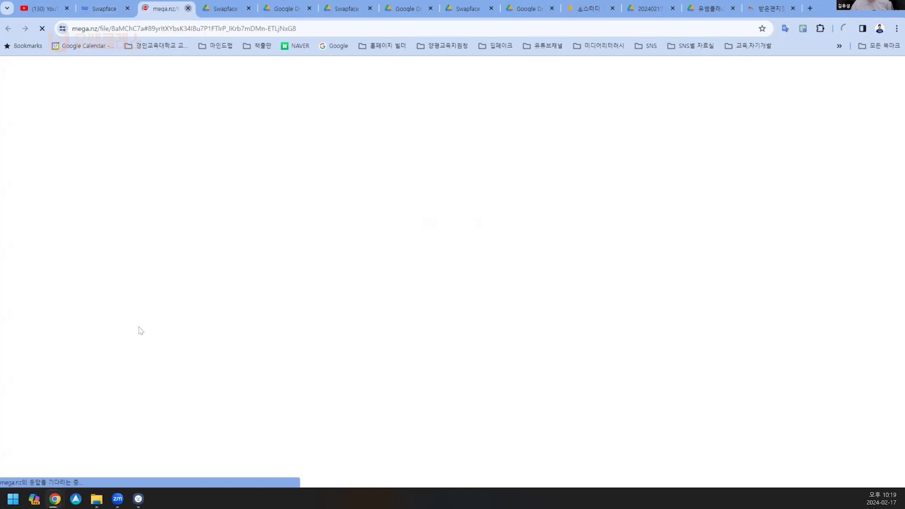
key("ctrl+w")
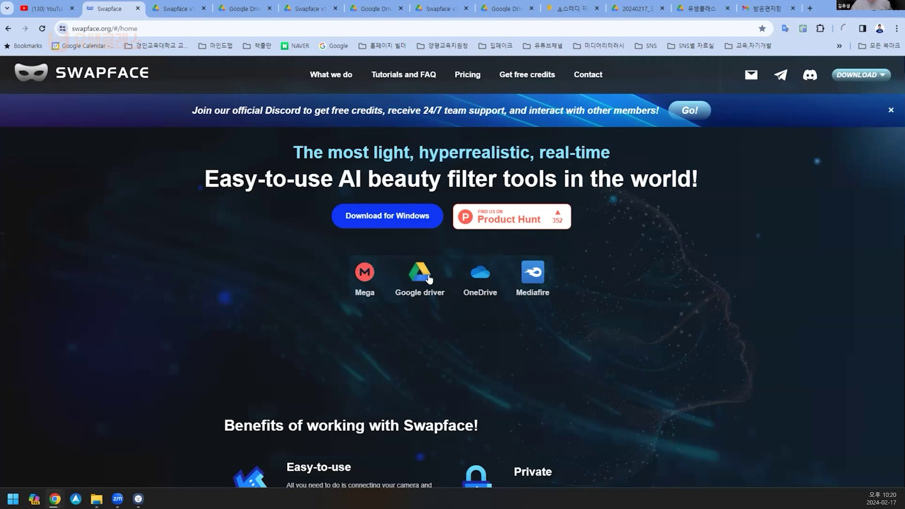
Step: Open the OneDrive download mirror from the Swapface site, then close its tab
scroll(423, 286, "down", 1)
scroll(424, 359, "up", 1)
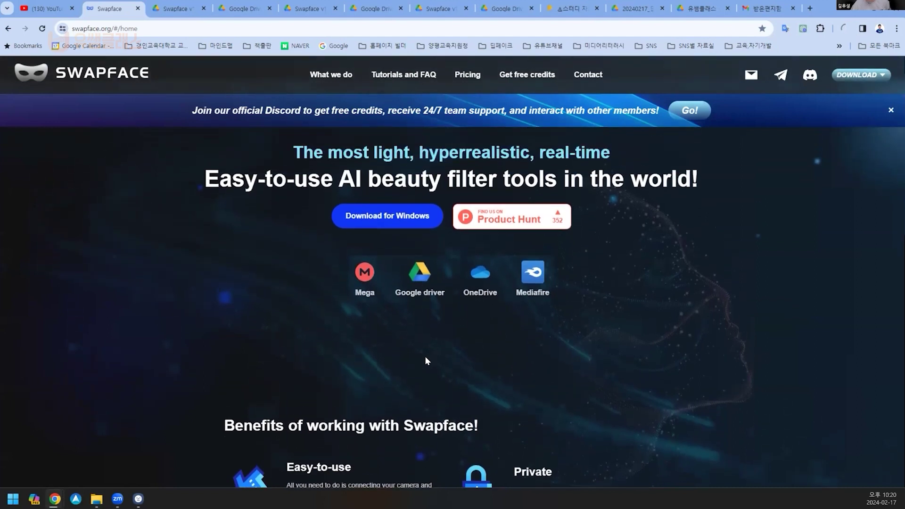
left_click(474, 285)
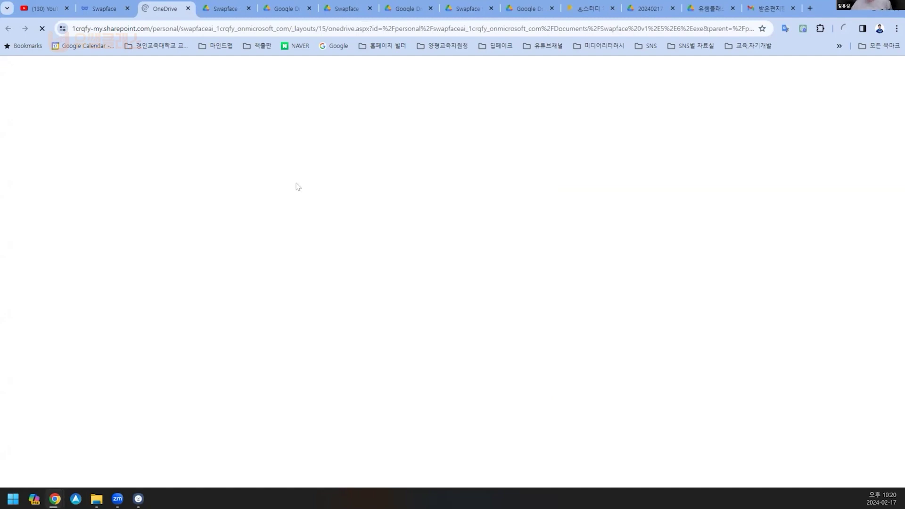
left_click(188, 9)
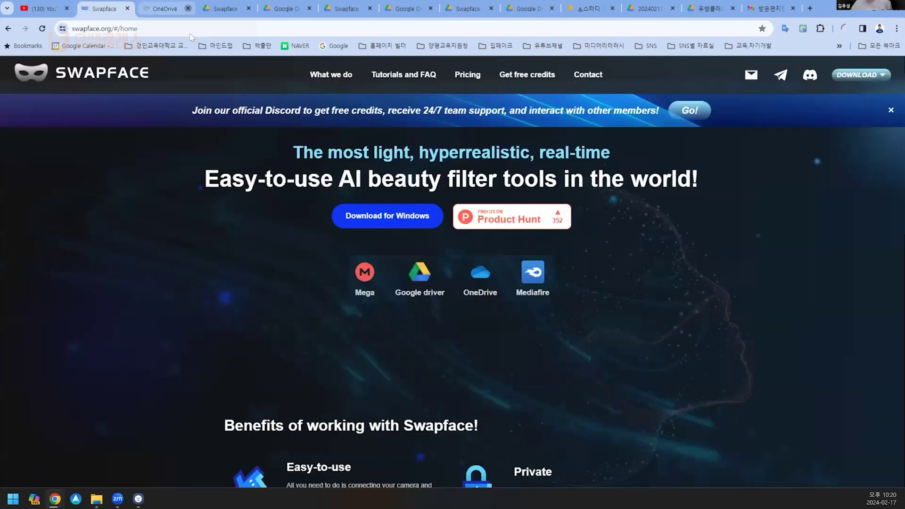
Step: Download Swapface v1.5.6.exe from the Google Drive mirror and check its progress in recent downloads
left_click(420, 271)
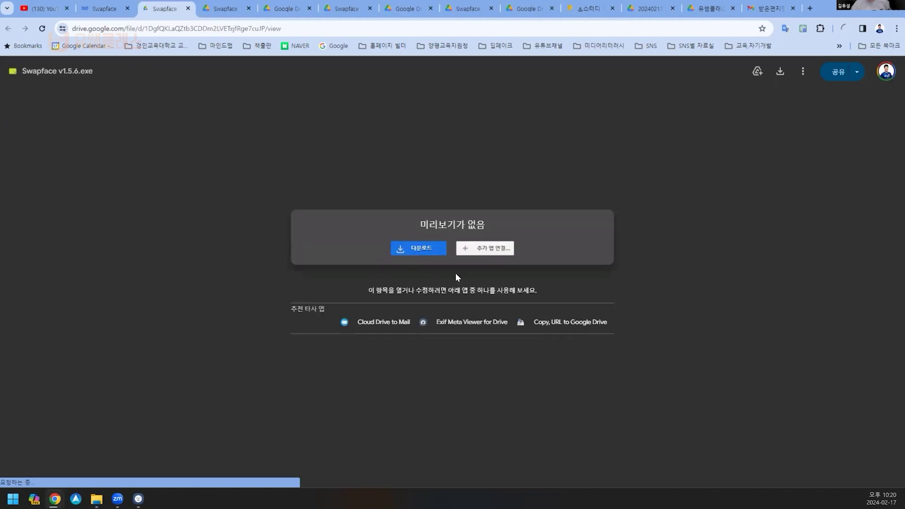
left_click(414, 249)
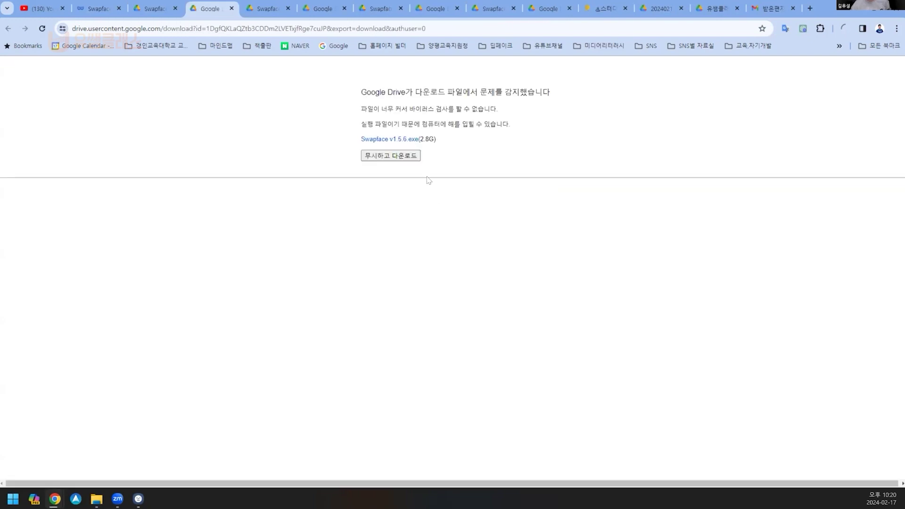
left_click(403, 140)
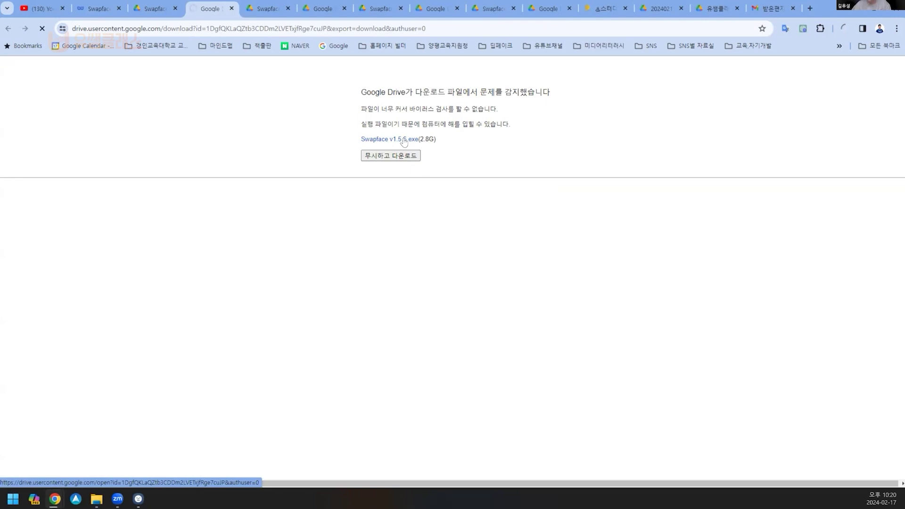
left_click(848, 25)
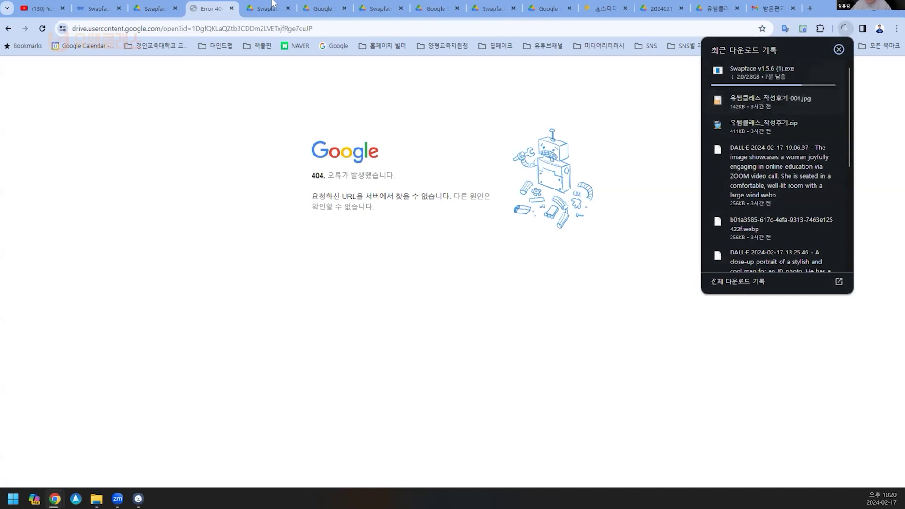
Step: Return to the Swapface home page tab and check the exe download, now at 2.2 of 2.8 GB
left_click(92, 10)
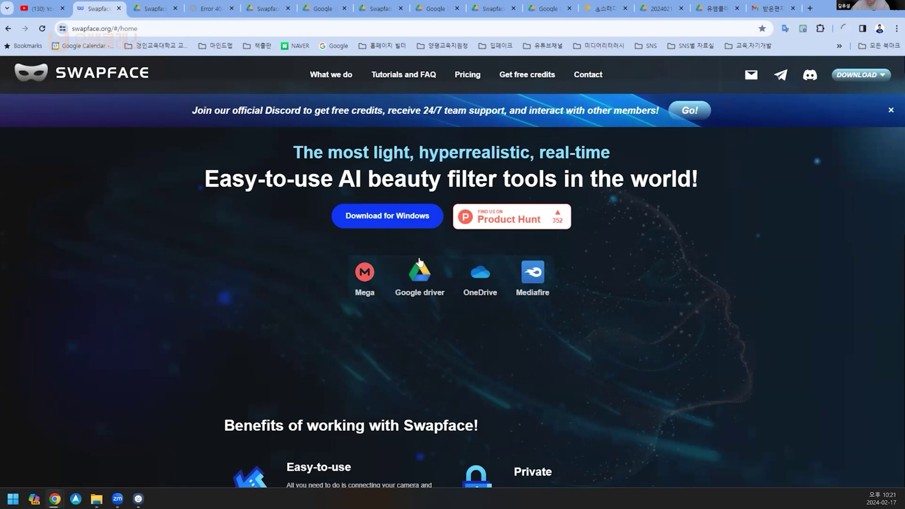
left_click(846, 25)
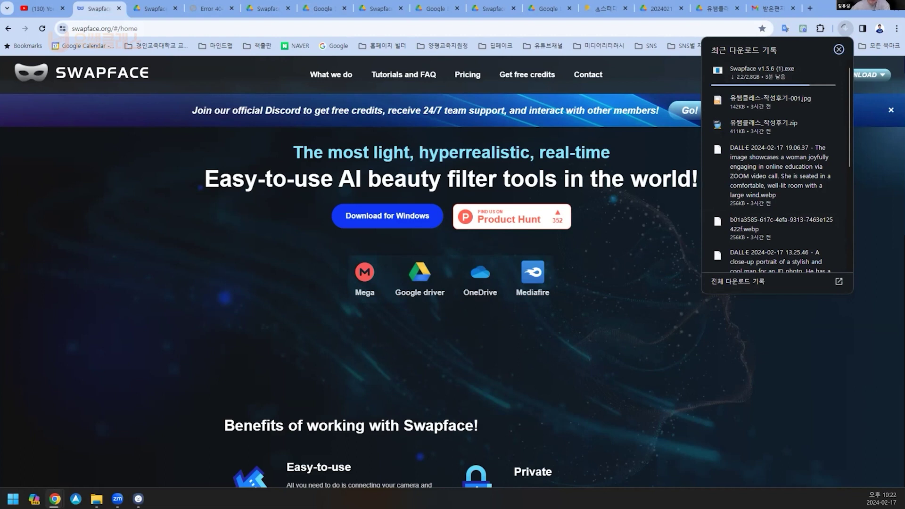
Step: Switch between the Swapface and Google Drive exe pages and confirm the download is still running
left_click(167, 7)
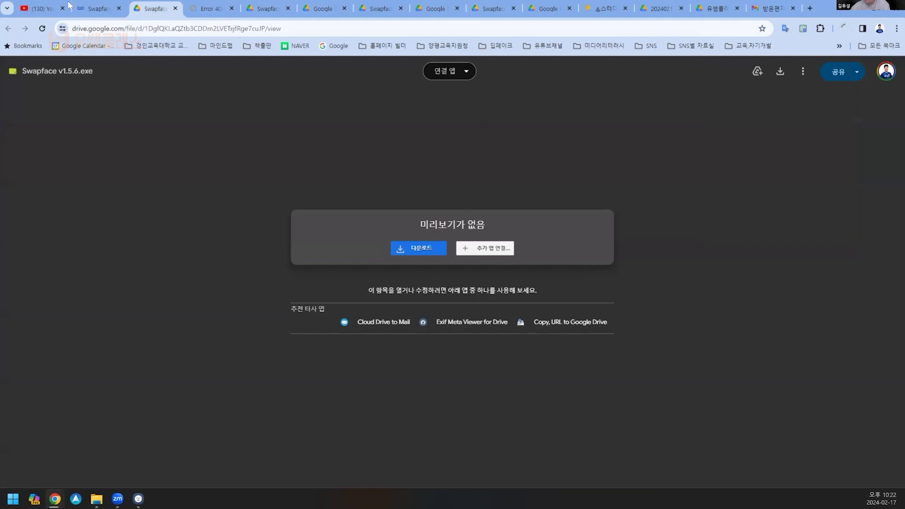
left_click(100, 7)
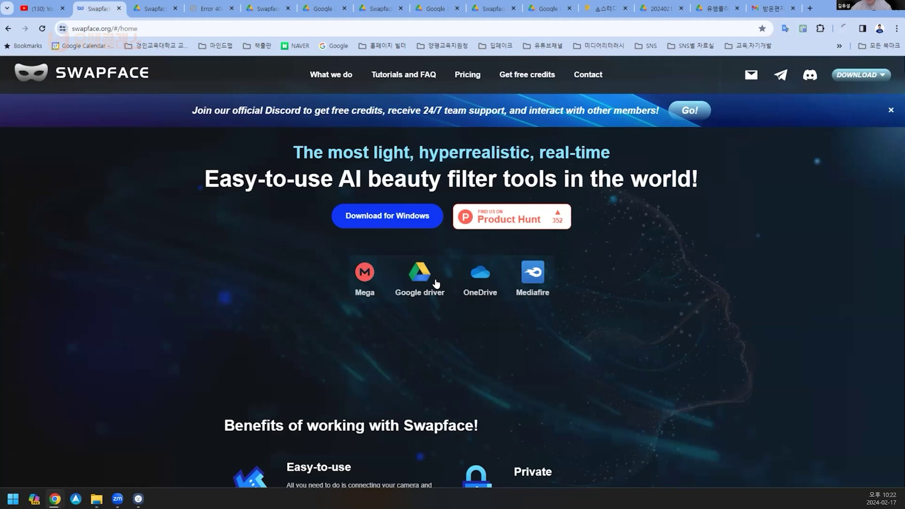
left_click(154, 16)
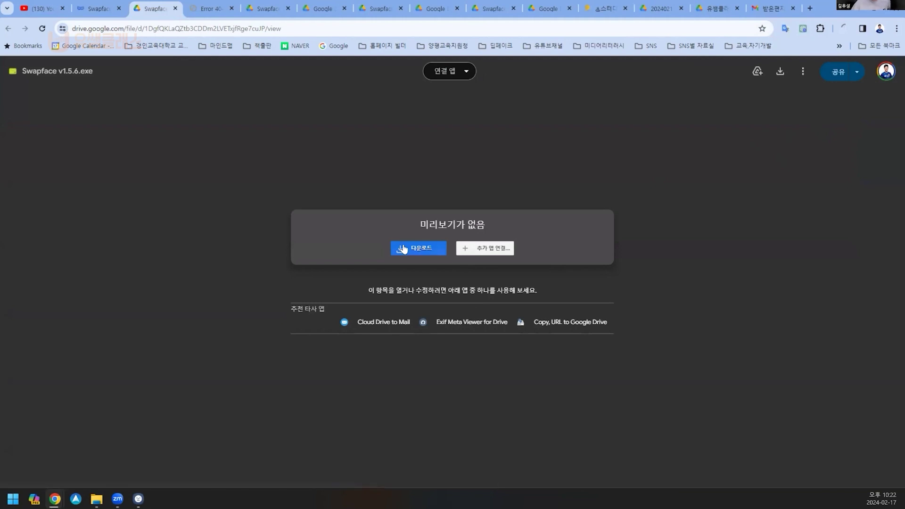
left_click(267, 9)
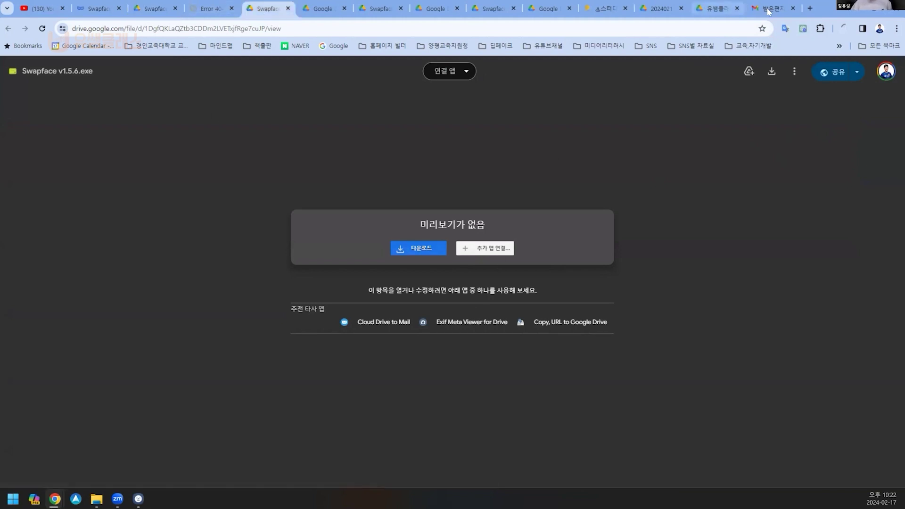
left_click(849, 29)
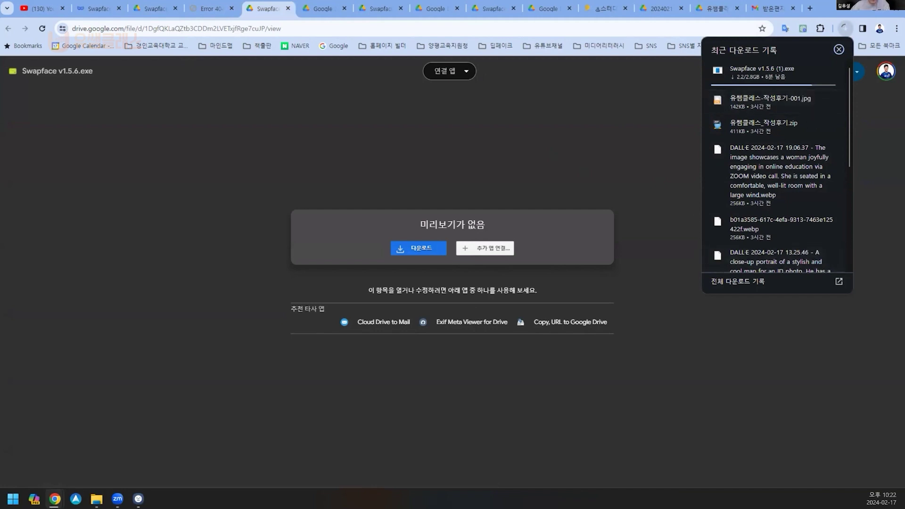
key("Escape")
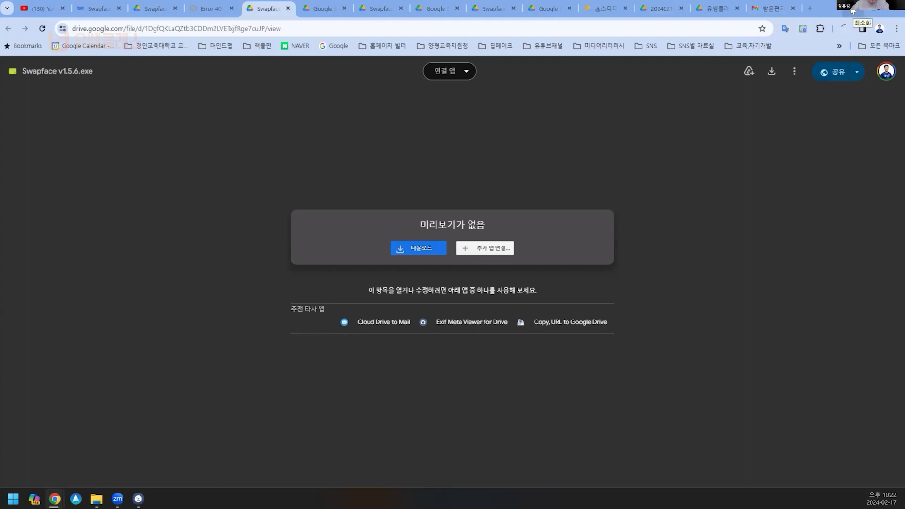
Step: Minimize Chrome and select the Swapface v1.5.6 installer in the Downloads folder
left_click(851, 11)
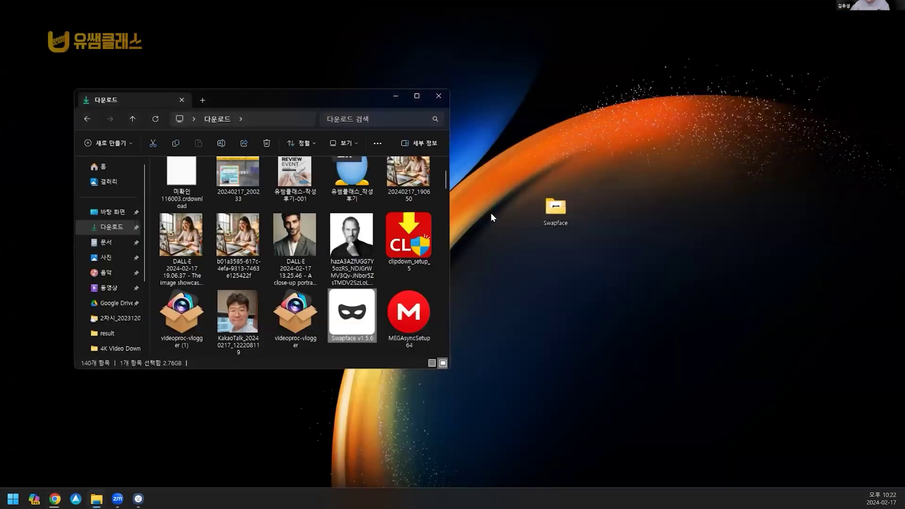
left_click(110, 215)
left_click(105, 227)
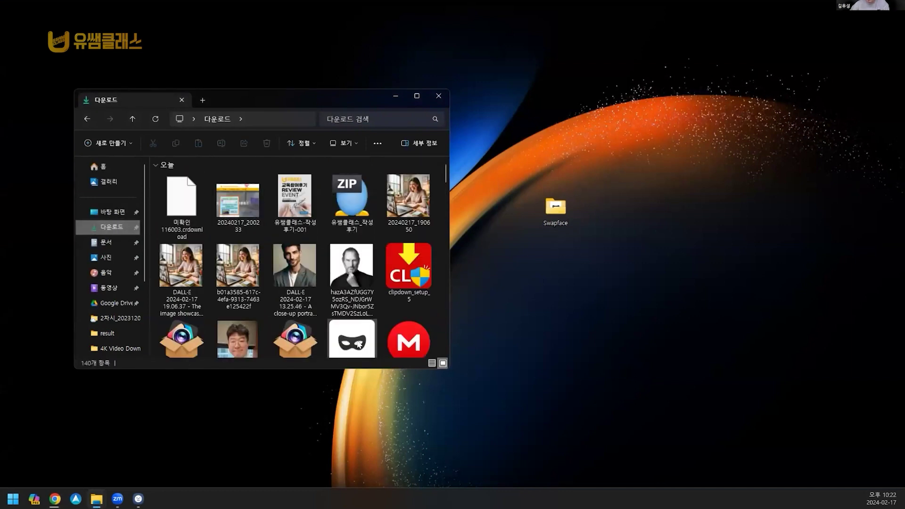
left_click(357, 340)
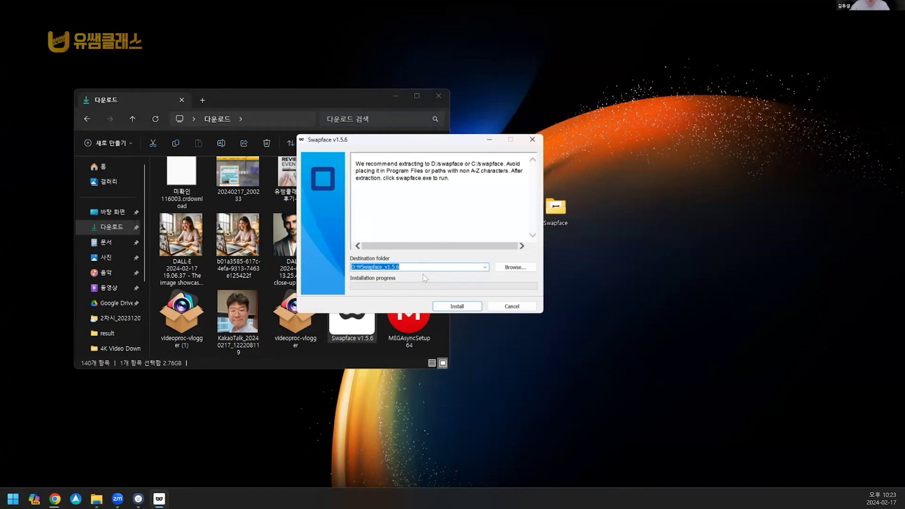
Step: Set the installer destination to the Desktop Swapface folder, try Install, then cancel the installer
left_click(518, 267)
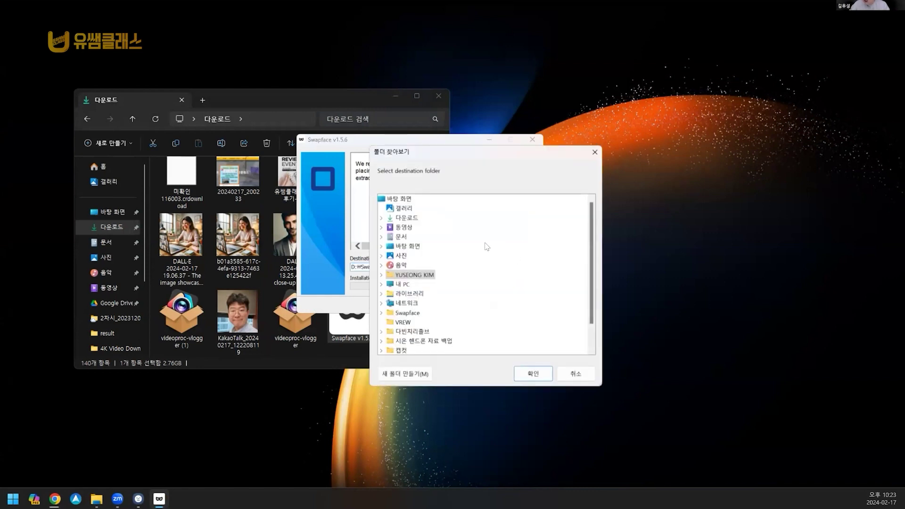
left_click(403, 315)
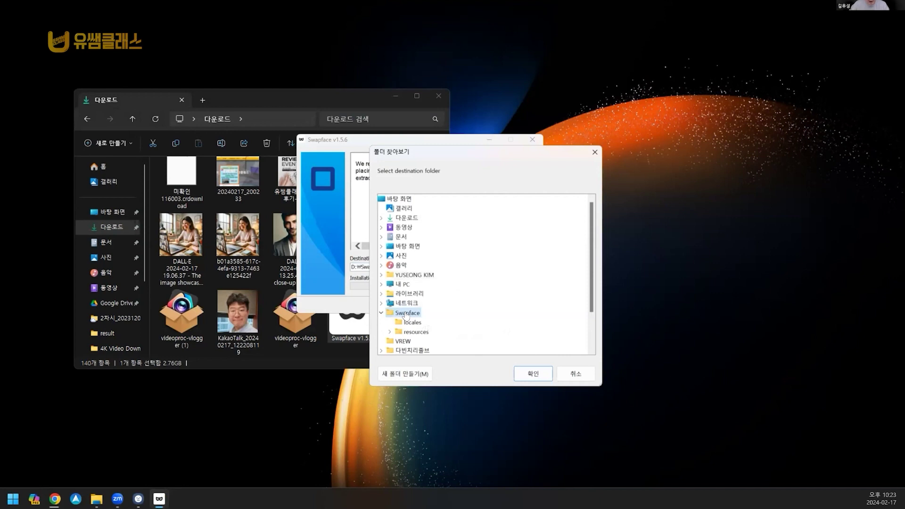
left_click(532, 370)
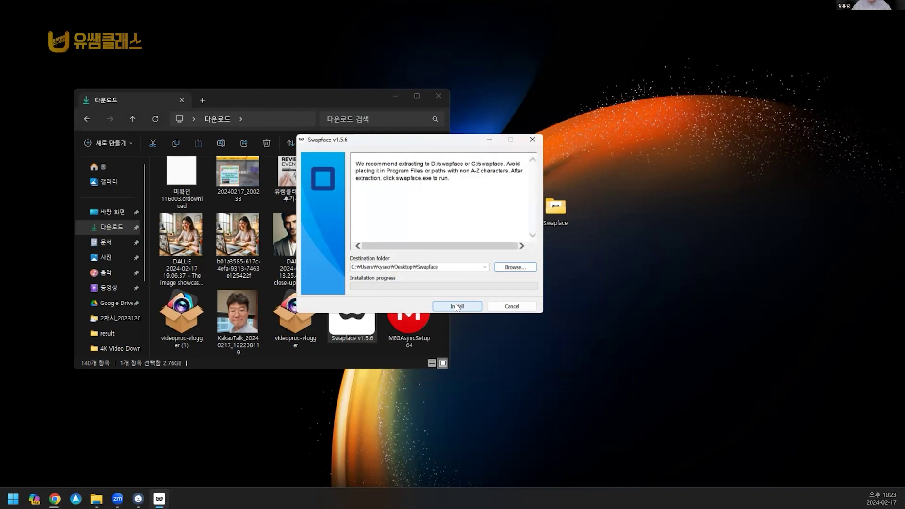
left_click(456, 306)
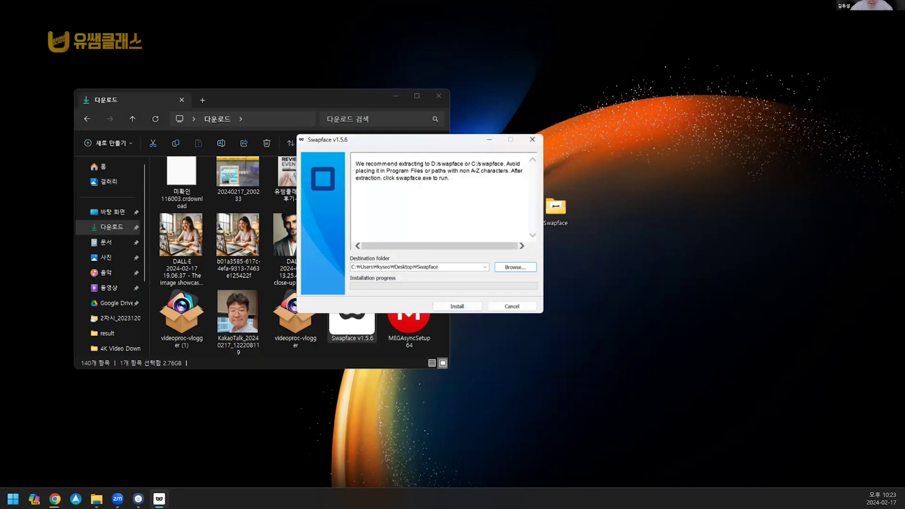
left_click(512, 306)
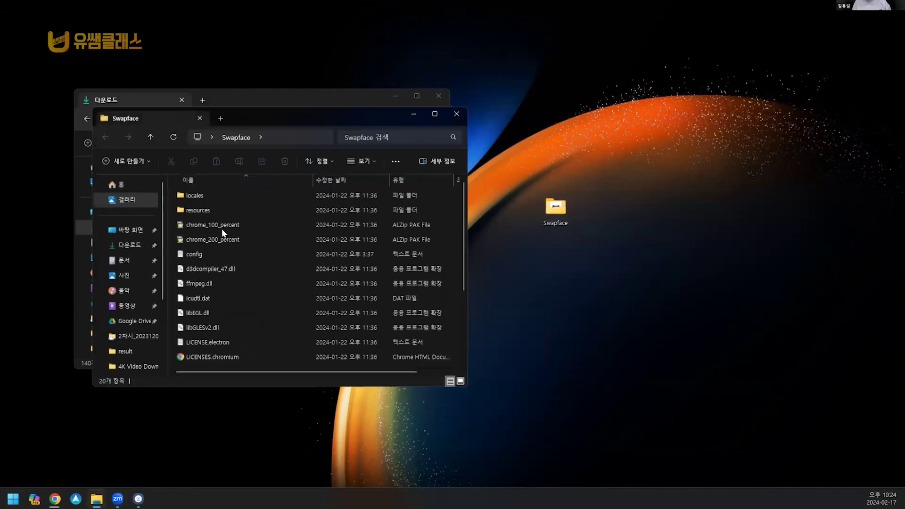
Step: Close the extracted Swapface folder window and relaunch the Swapface v1.5.6 installer from Downloads
left_click(460, 115)
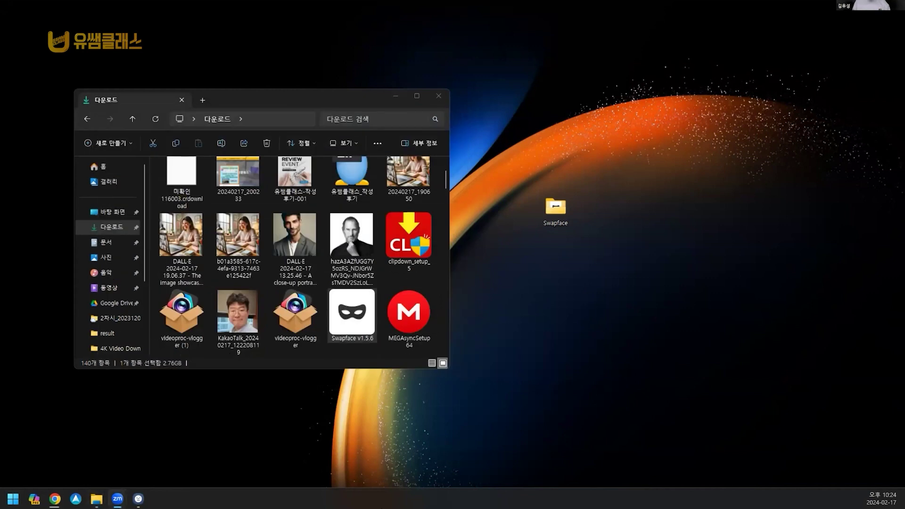
left_click_drag(555, 207, 555, 210)
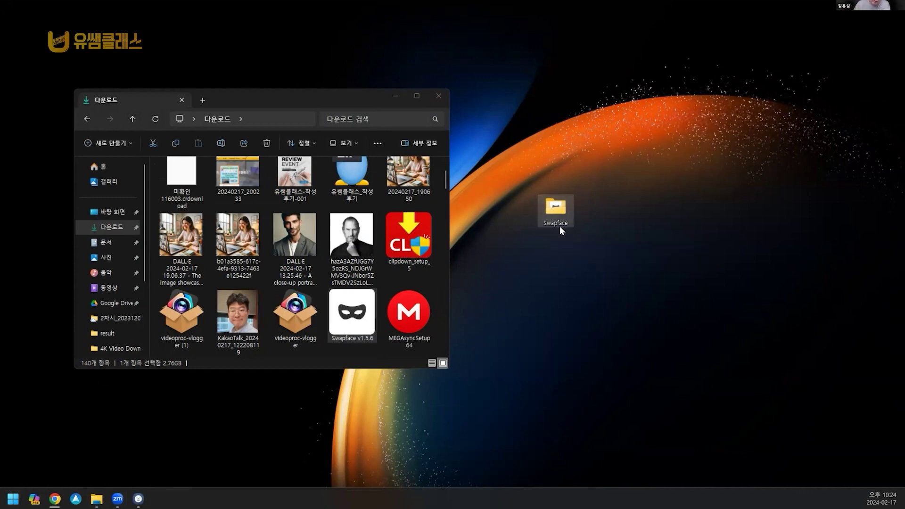
mouse_move(555, 229)
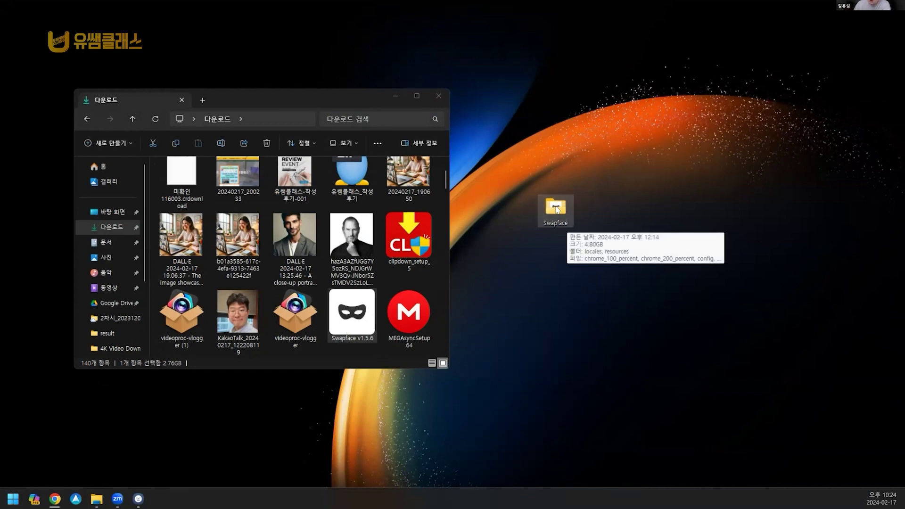
scroll(438, 222, "down", 5)
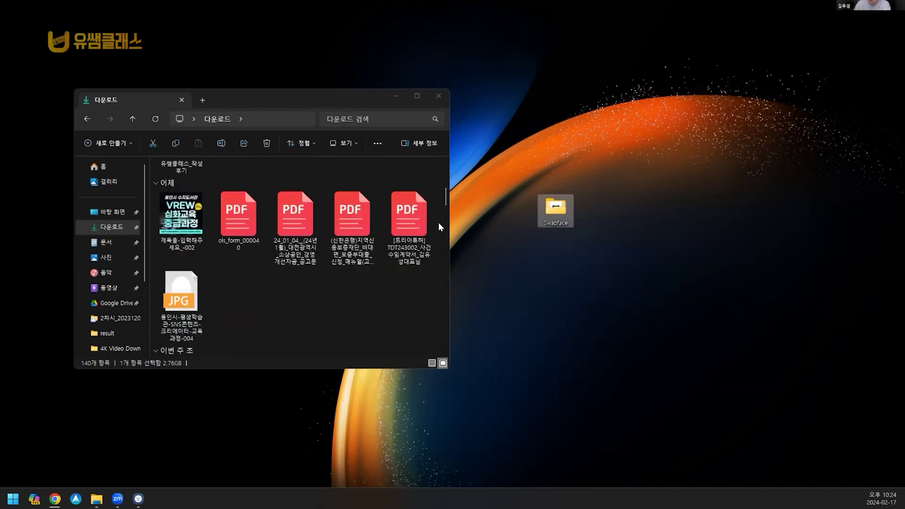
scroll(403, 279, "up", 8)
scroll(403, 279, "down", 1)
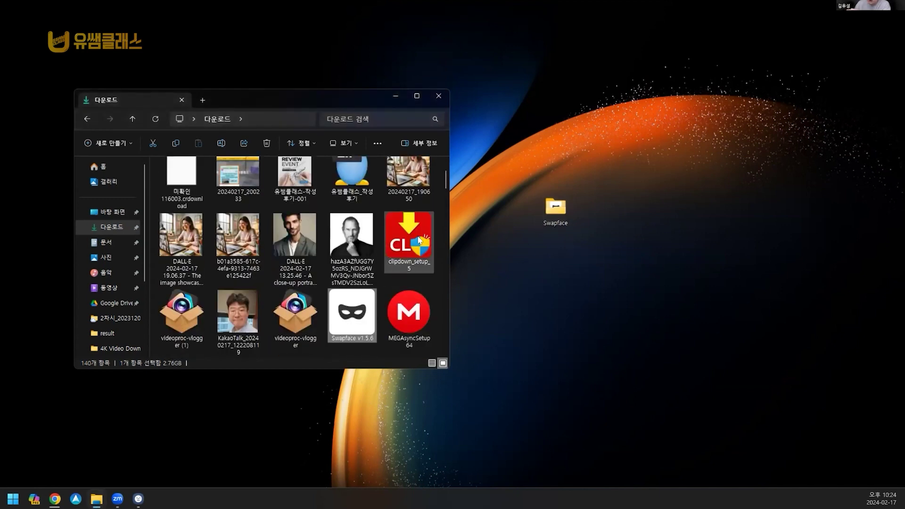
double_click(359, 316)
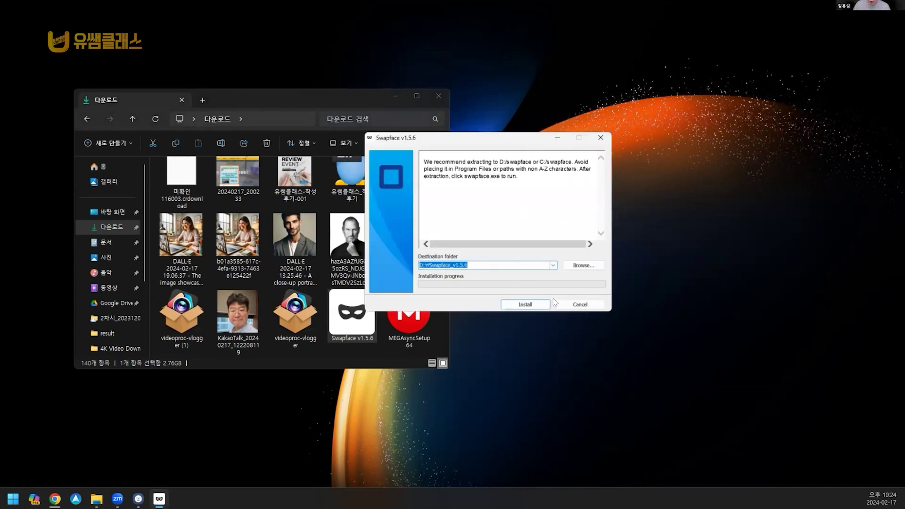
Step: Point the destination at the Desktop Swapface folder and install Swapface v1.5.6 there
left_click(581, 265)
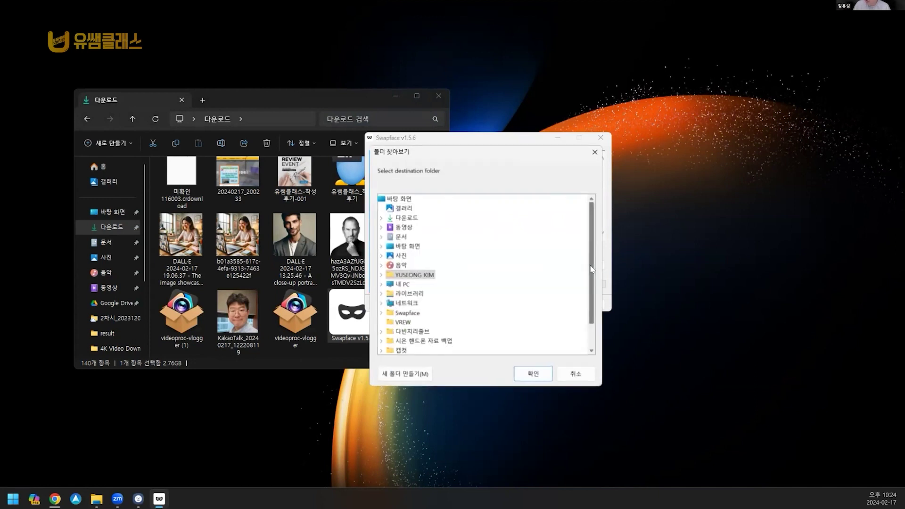
scroll(471, 282, "down", 1)
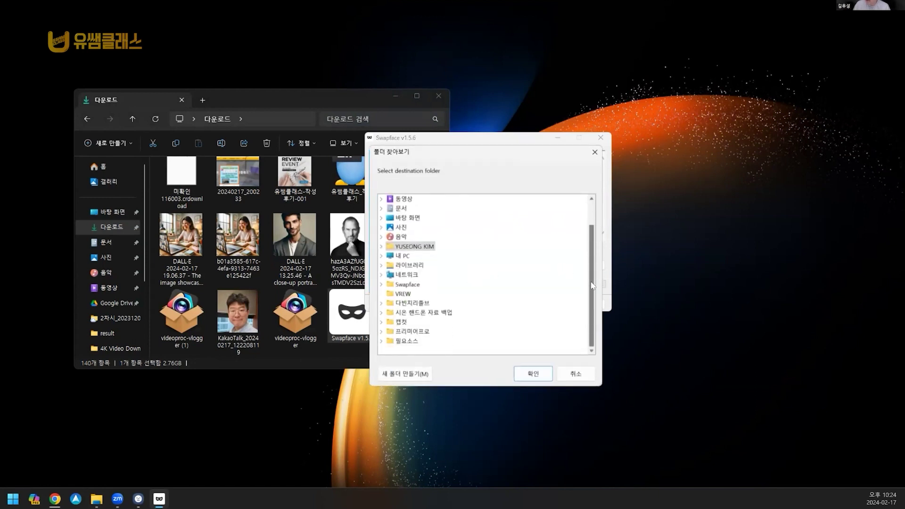
left_click(407, 285)
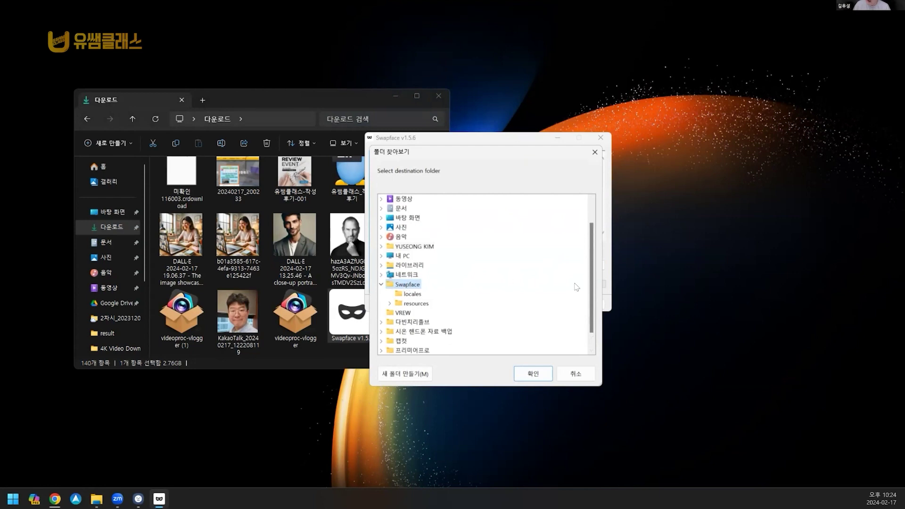
left_click(536, 373)
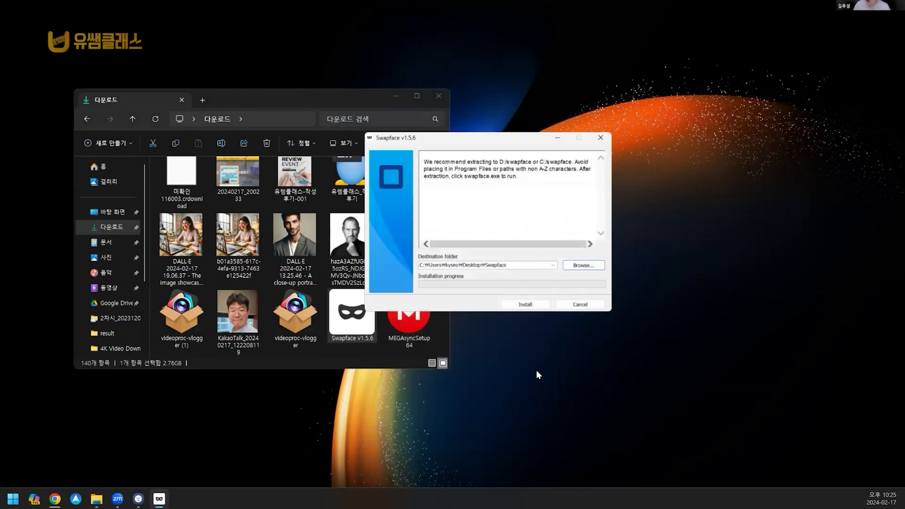
left_click(532, 305)
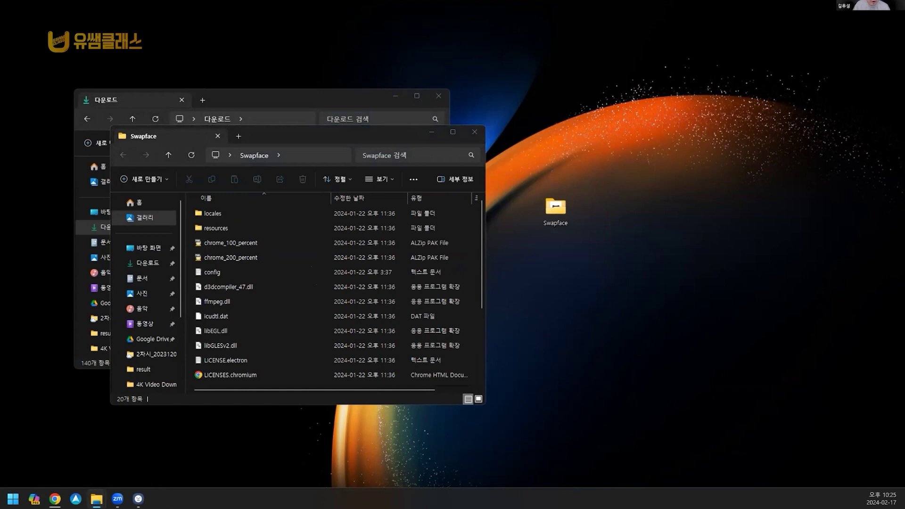
Step: Launch the Swapface application from the extracted folder to reach its sign-in screen
scroll(238, 267, "down", 3)
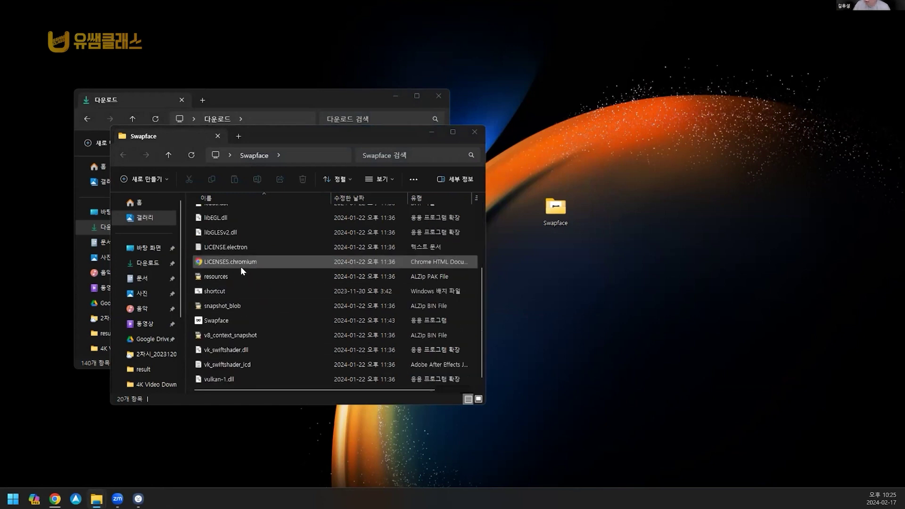
left_click(221, 322)
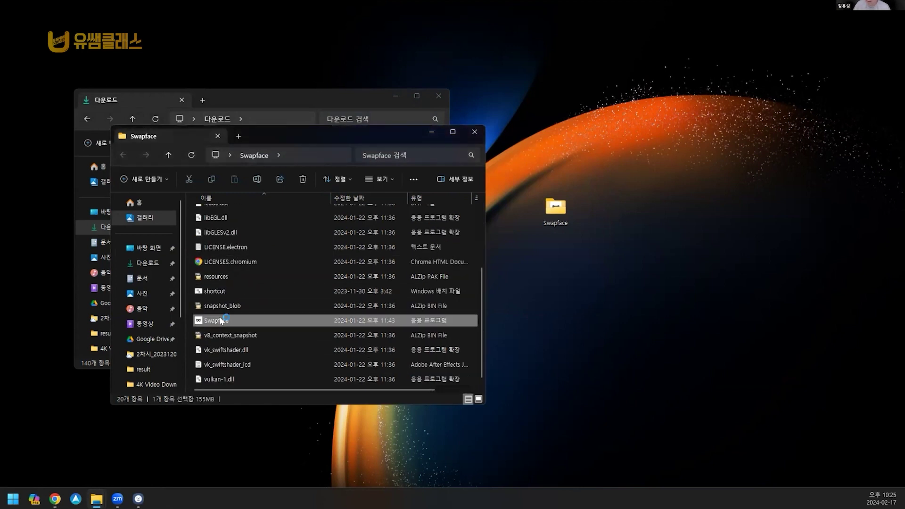
double_click(378, 325)
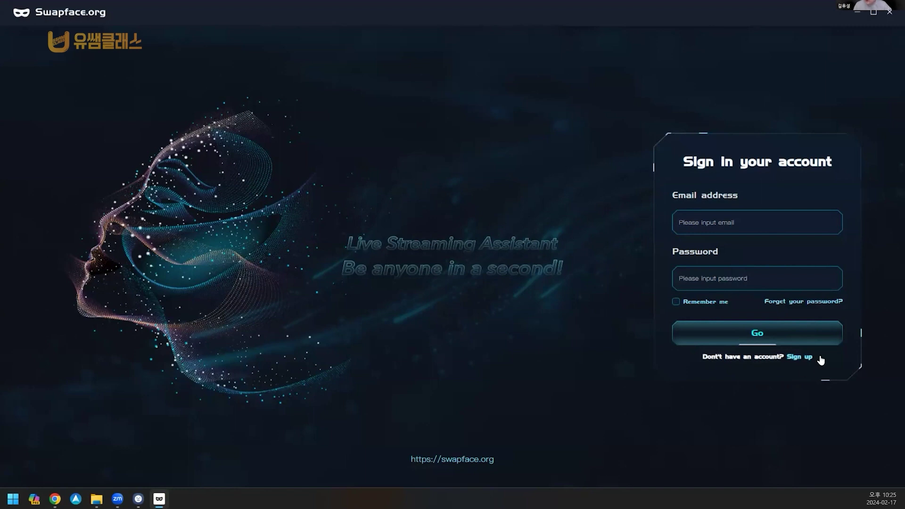
Step: Open the Sign up form, try its email, password and confirm fields, then return to Sign in
left_click(799, 358)
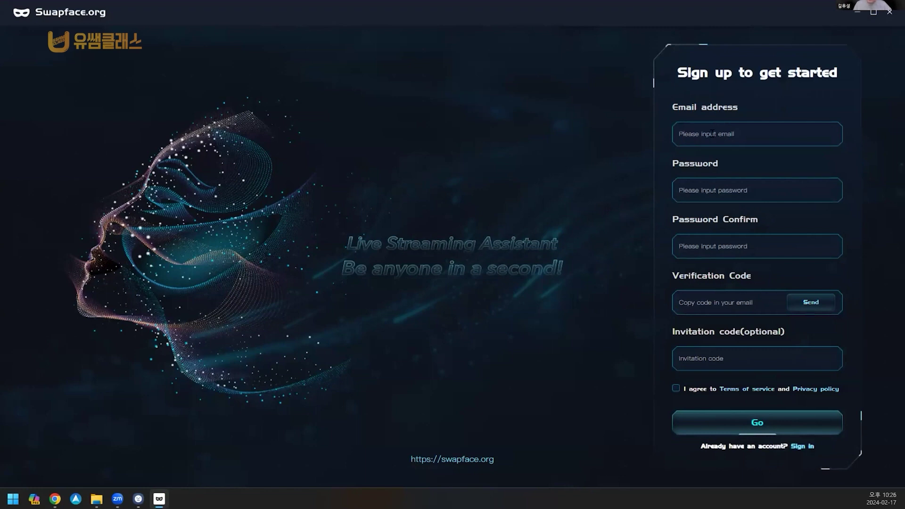
left_click(696, 125)
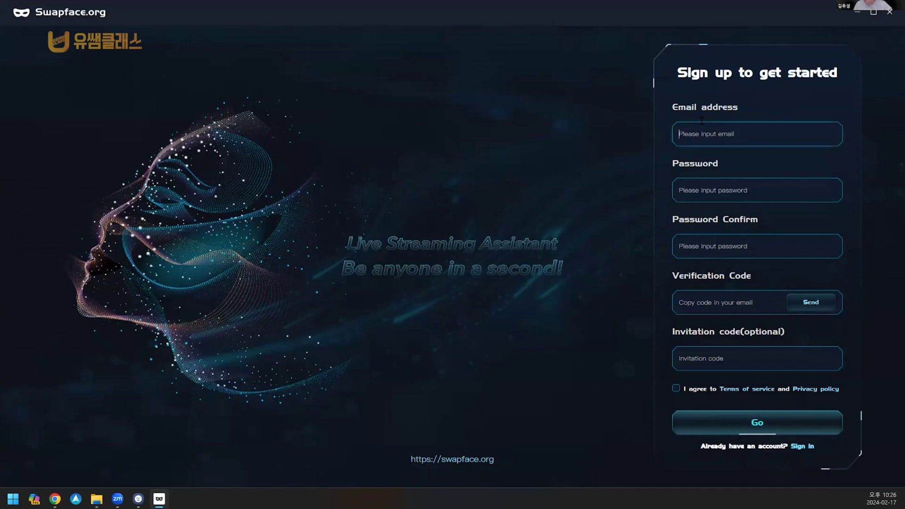
left_click(711, 187)
left_click(728, 246)
left_click(805, 446)
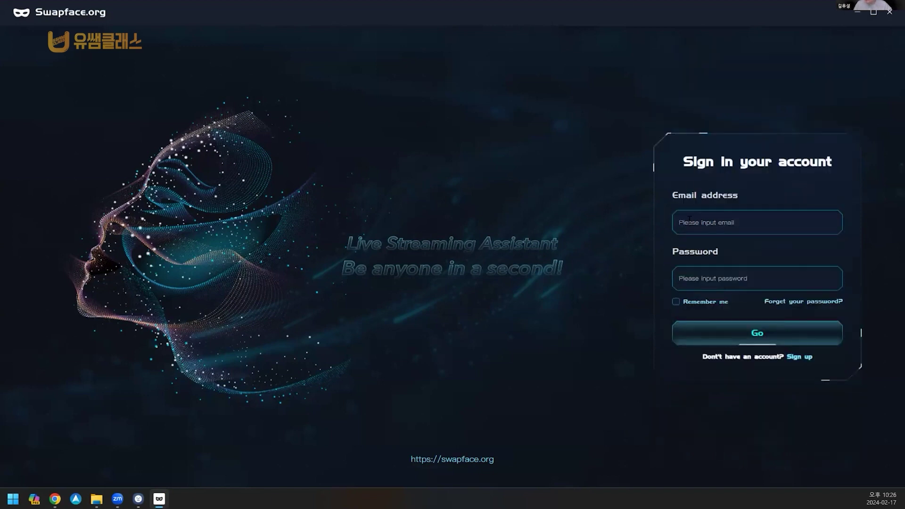
left_click(703, 220)
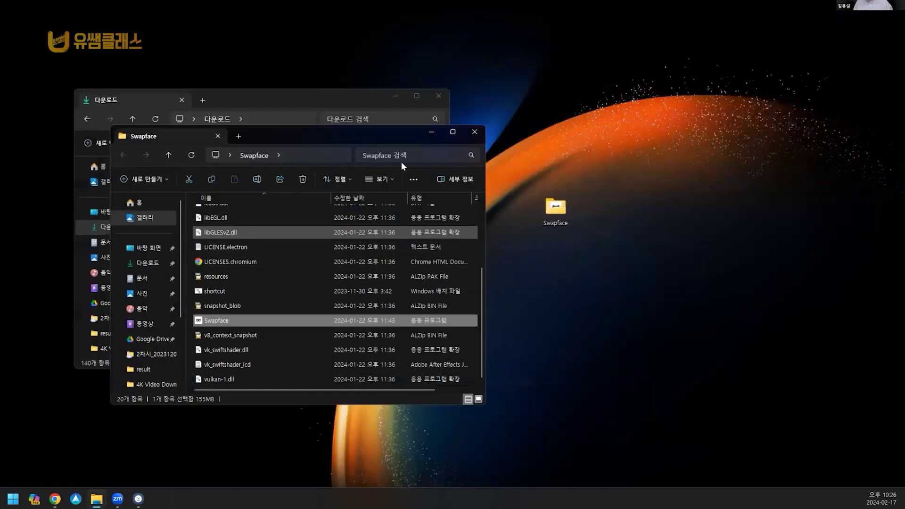
Step: Move the Swapface folder window up-left and nudge the desktop Swapface folder icon right
left_click_drag(350, 135, 302, 124)
left_click_drag(628, 165, 527, 297)
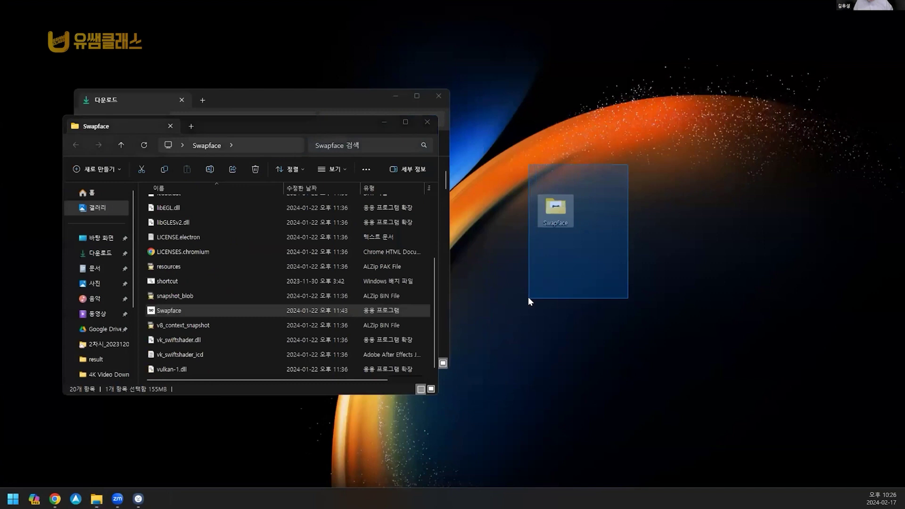
left_click_drag(553, 219, 601, 229)
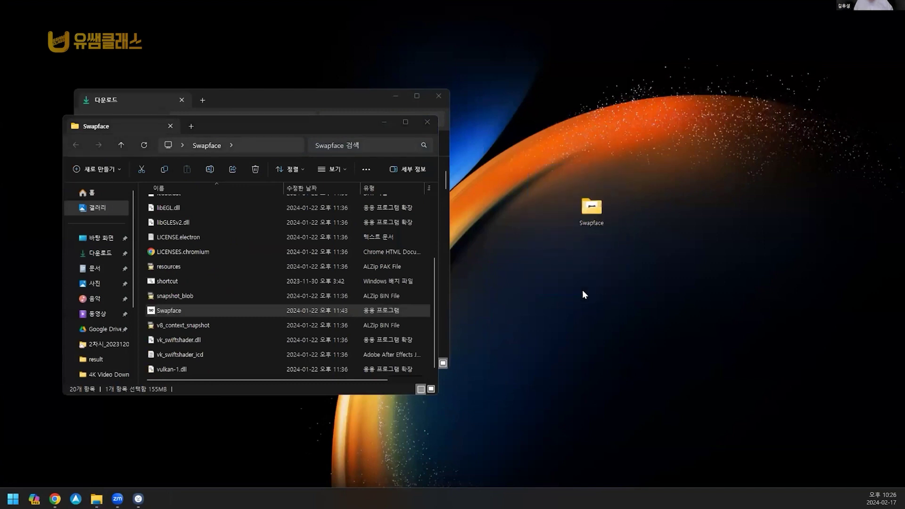
Step: Launch the Swapface v1.5.6 installer again from the Downloads window
left_click(343, 100)
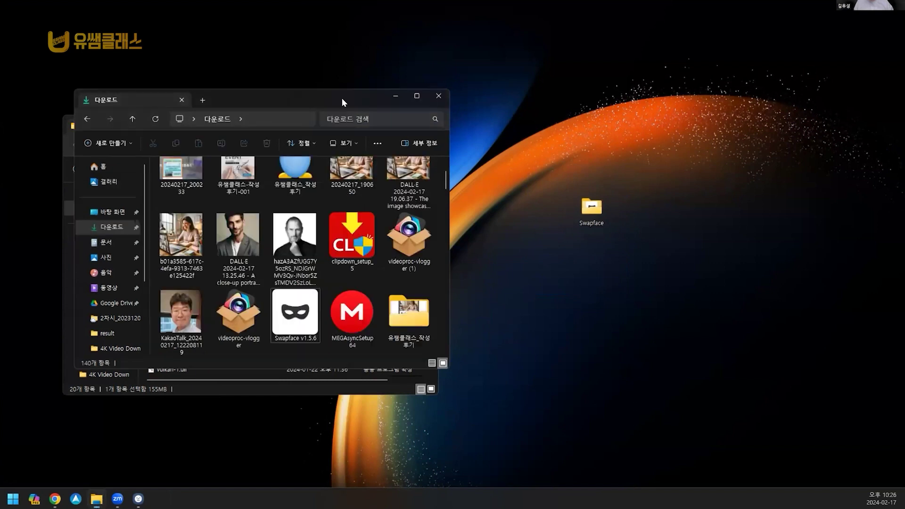
left_click(297, 313)
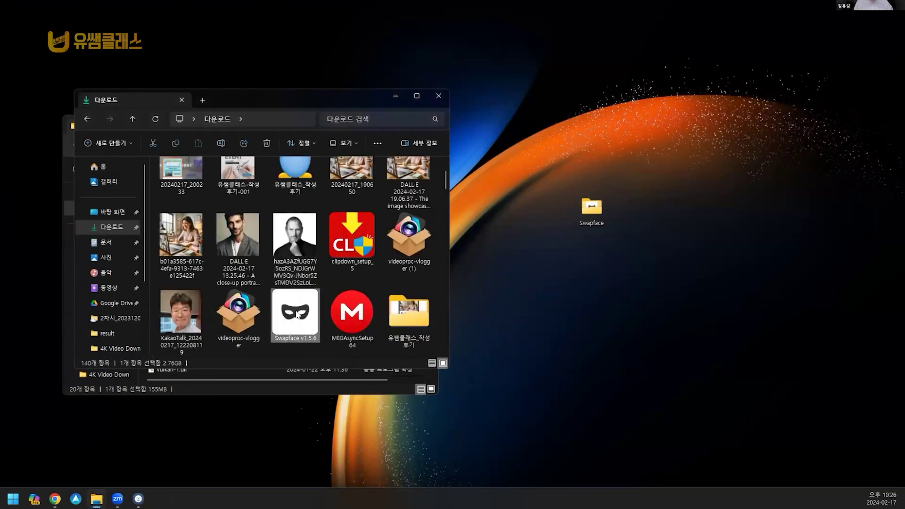
double_click(297, 320)
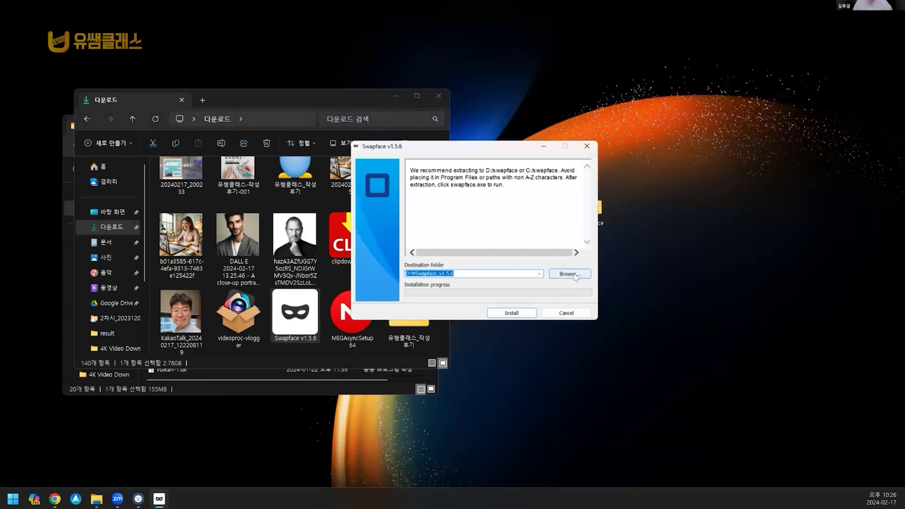
Step: Point the installer destination at the Desktop's Swapface folder, then close the installer
left_click(575, 276)
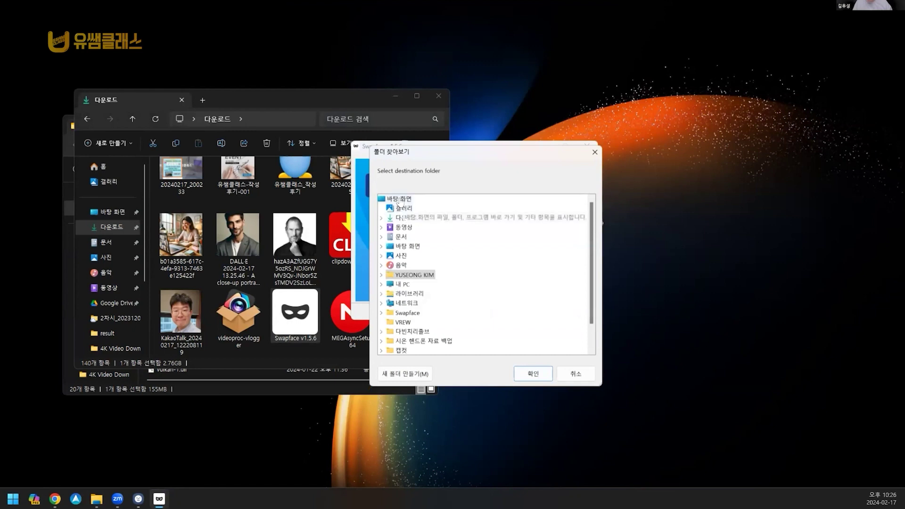
scroll(406, 264, "down", 1)
left_click(407, 285)
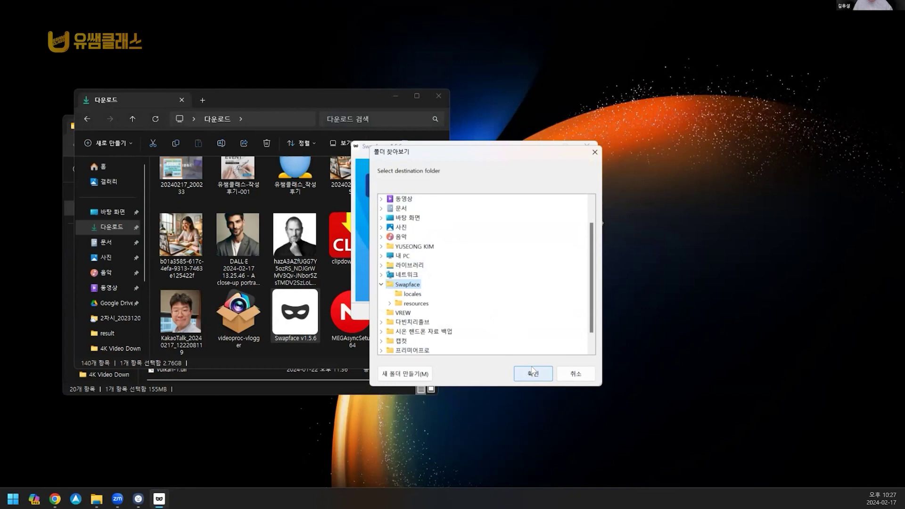
left_click(532, 371)
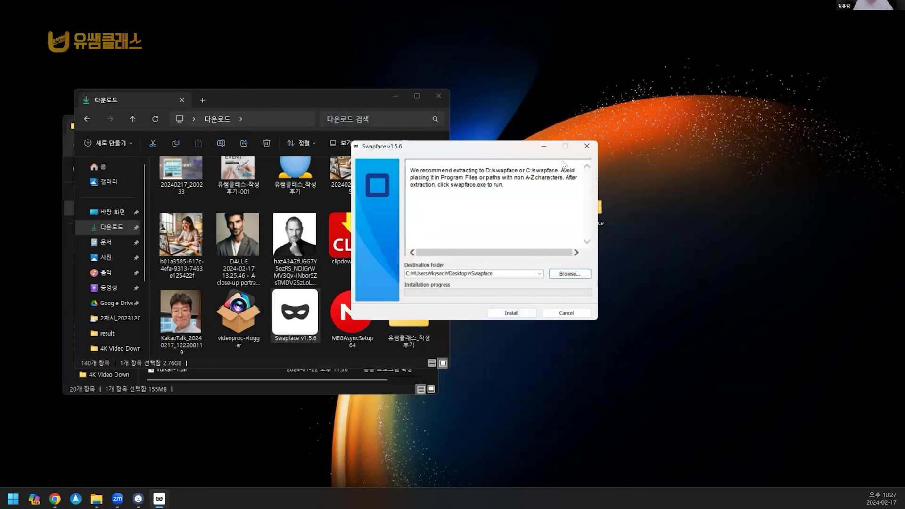
left_click(585, 148)
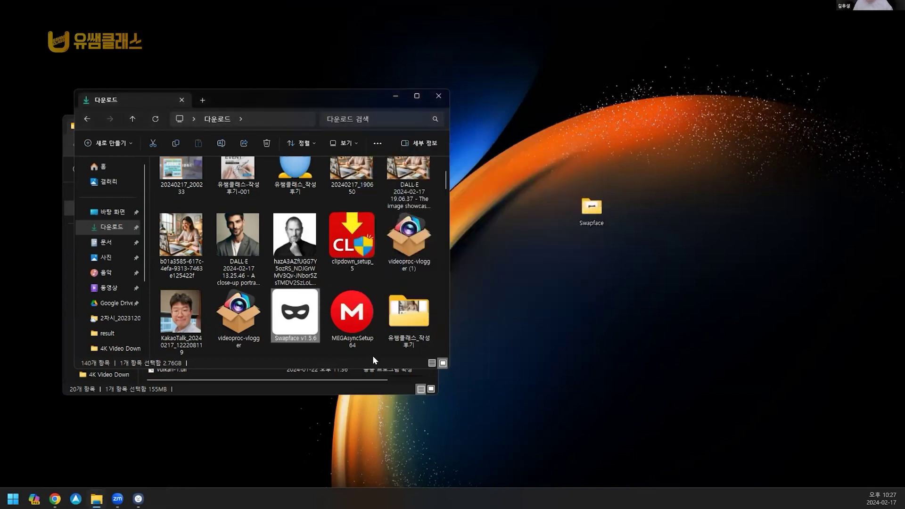
Step: Open the desktop Swapface folder, reposition its window, then close it
left_click(590, 216)
double_click(590, 215)
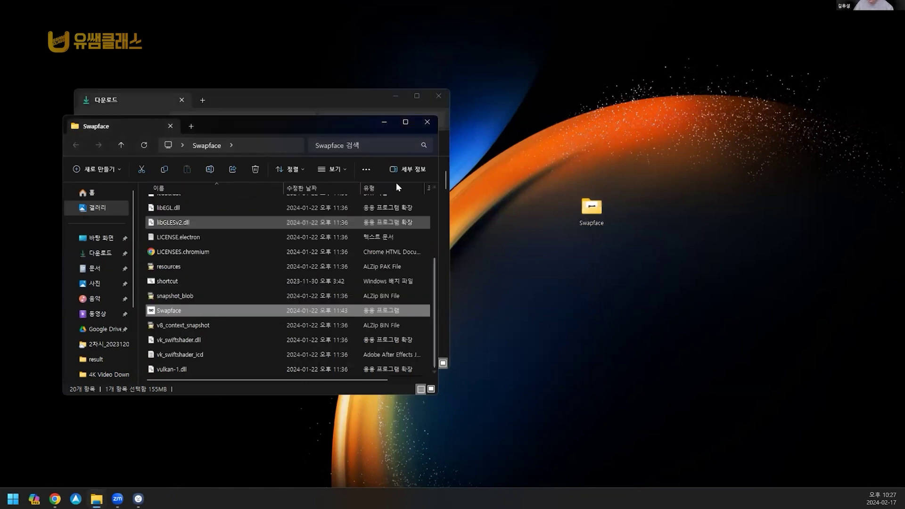
left_click_drag(305, 119, 400, 114)
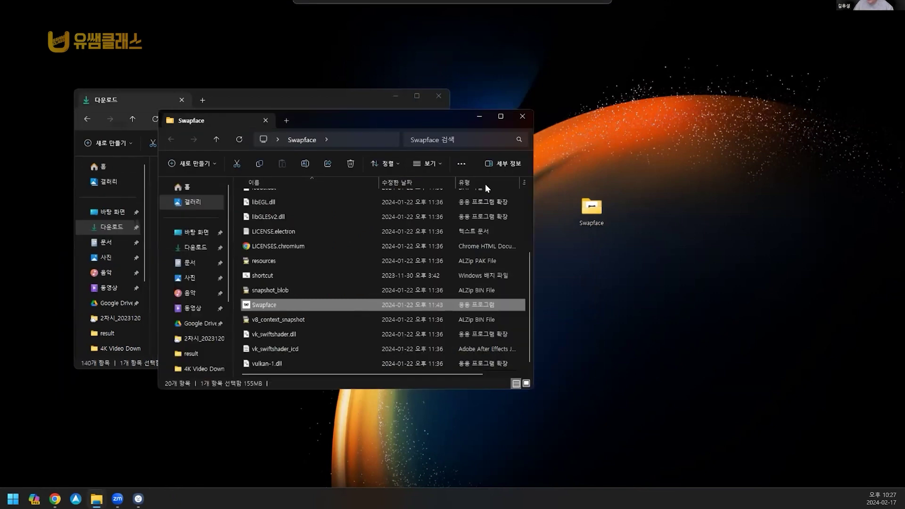
scroll(281, 188, "up", 3)
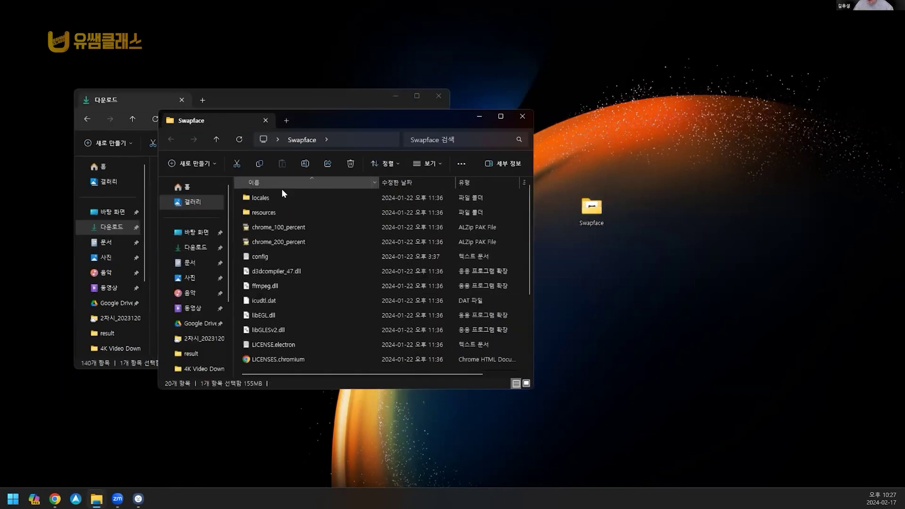
scroll(283, 255, "down", 3)
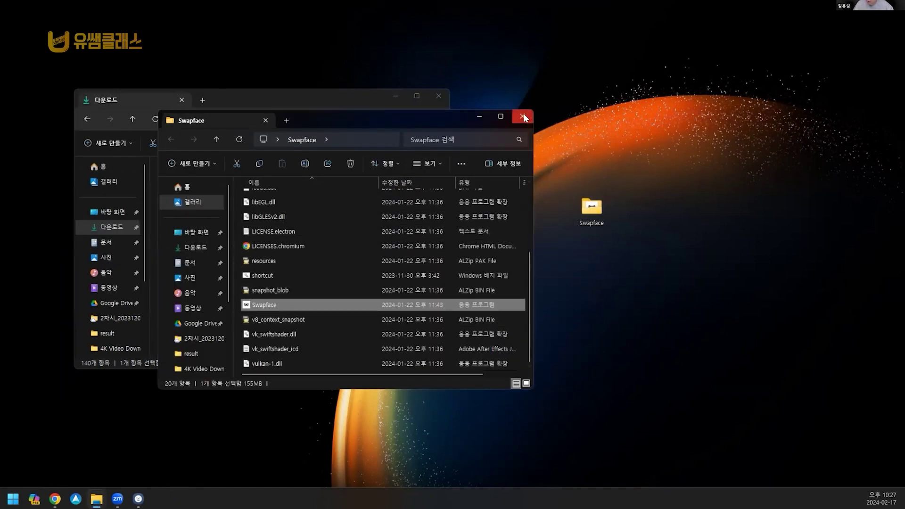
left_click(522, 116)
Step: Reopen the desktop Swapface folder and run Swapface.exe
left_click(598, 216)
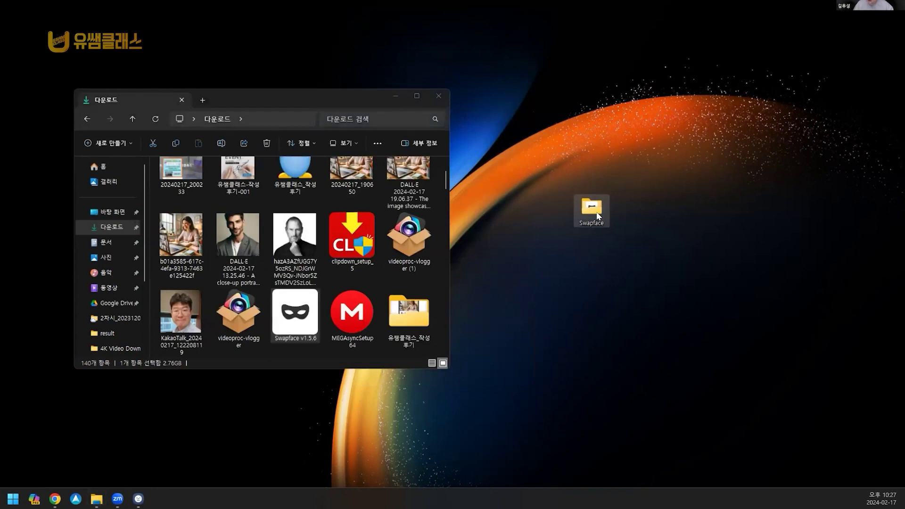
double_click(598, 216)
scroll(326, 257, "down", 5)
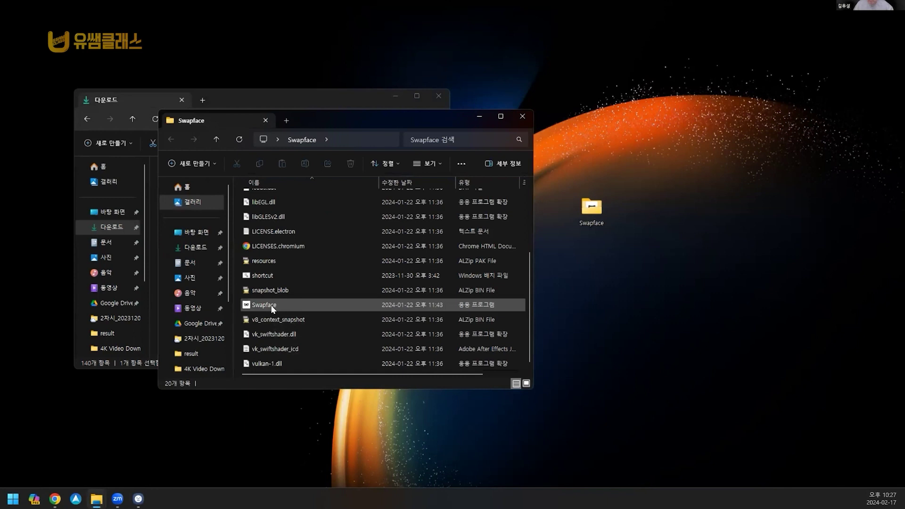
mouse_move(267, 304)
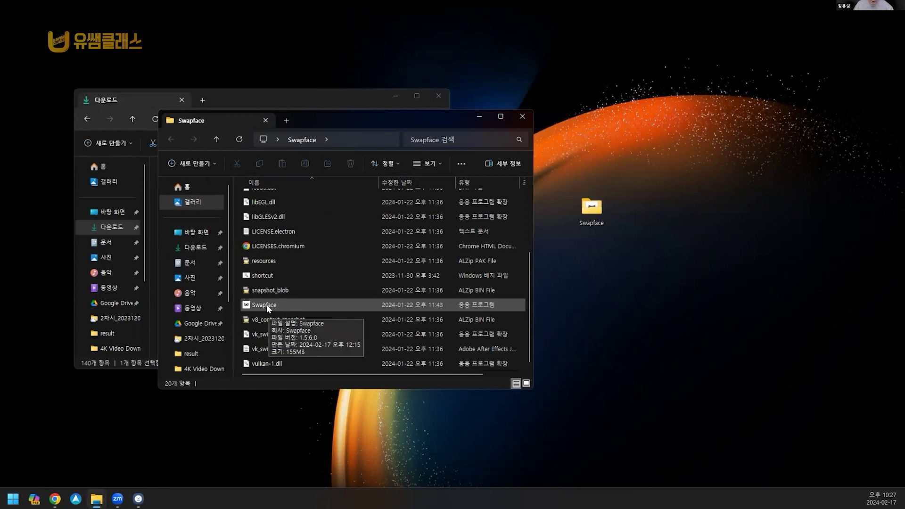
double_click(267, 304)
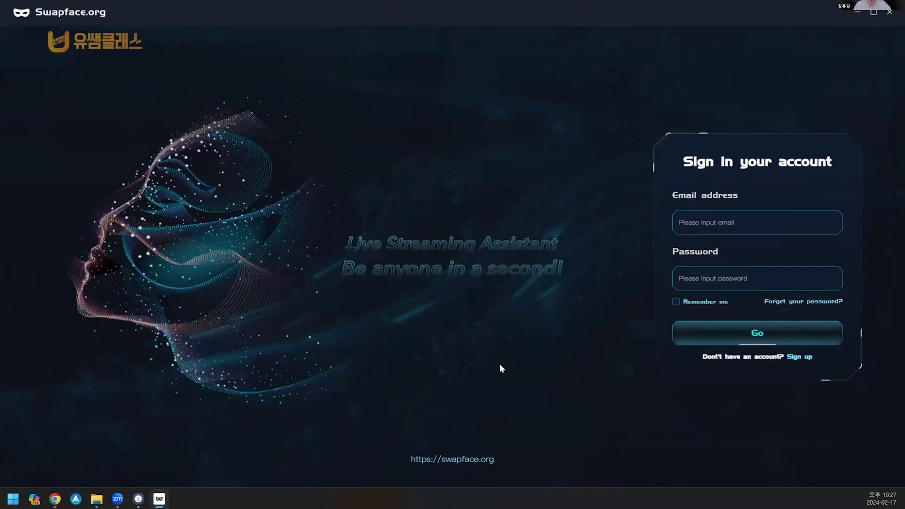
Step: Sign in with the account e-mail address and password
left_click(738, 218)
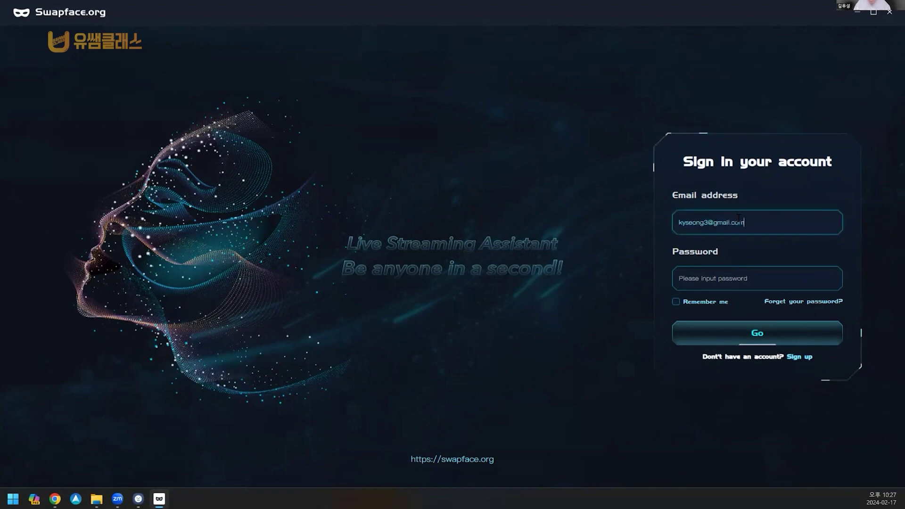
key("Tab")
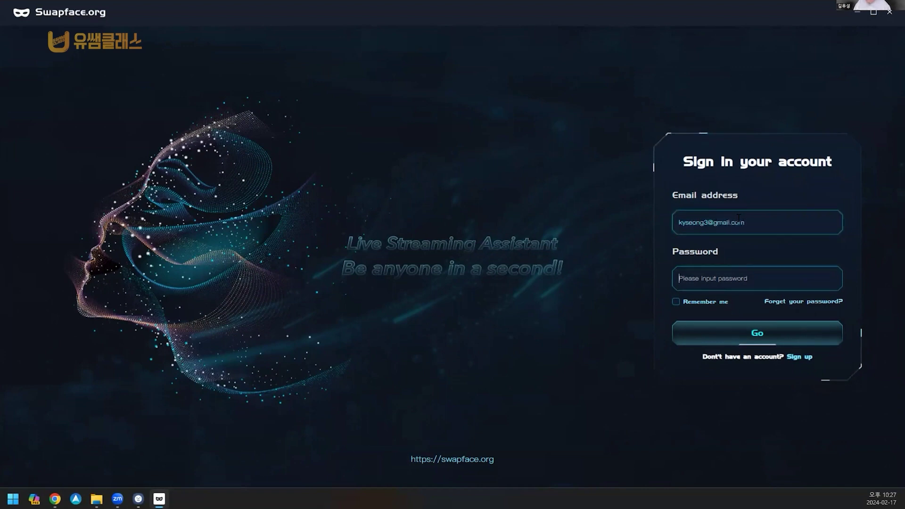
type("************")
key("Return")
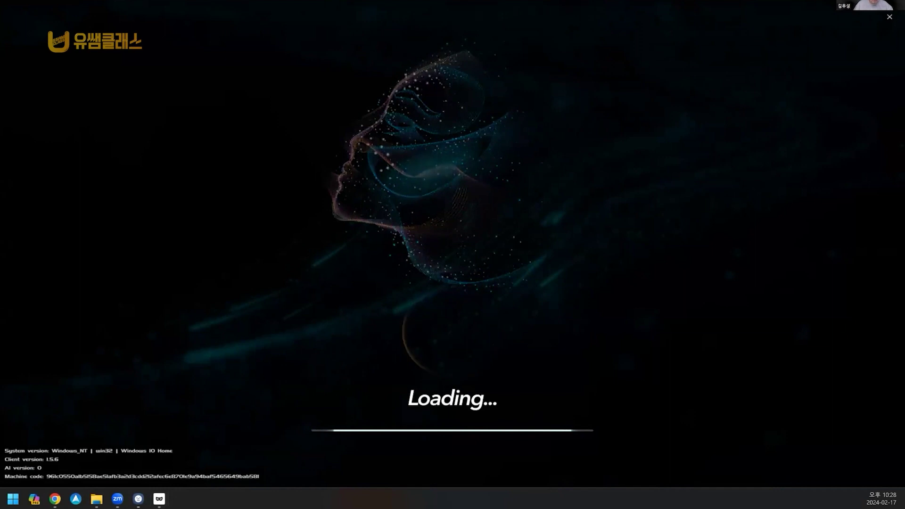
Step: Close the stalled Swapface loading screen and reopen the desktop Swapface folder to relaunch it
left_click(96, 498)
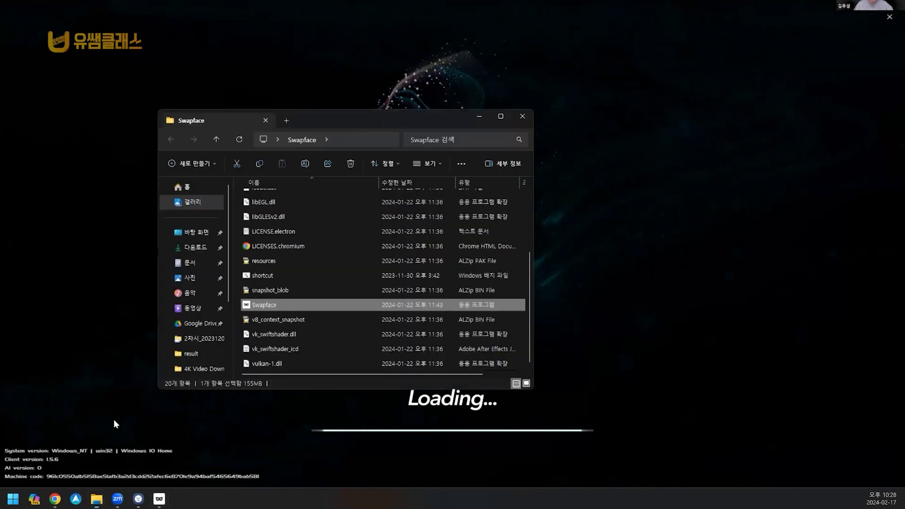
left_click(274, 289)
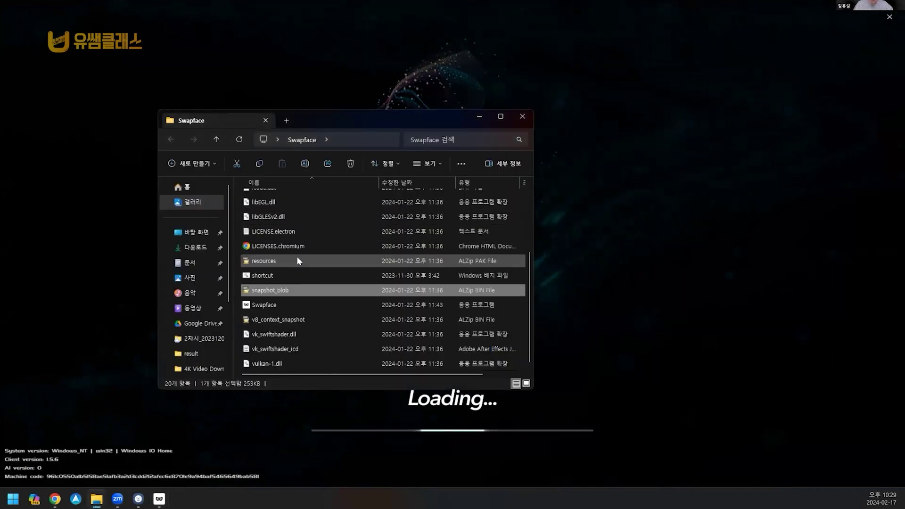
left_click(276, 306)
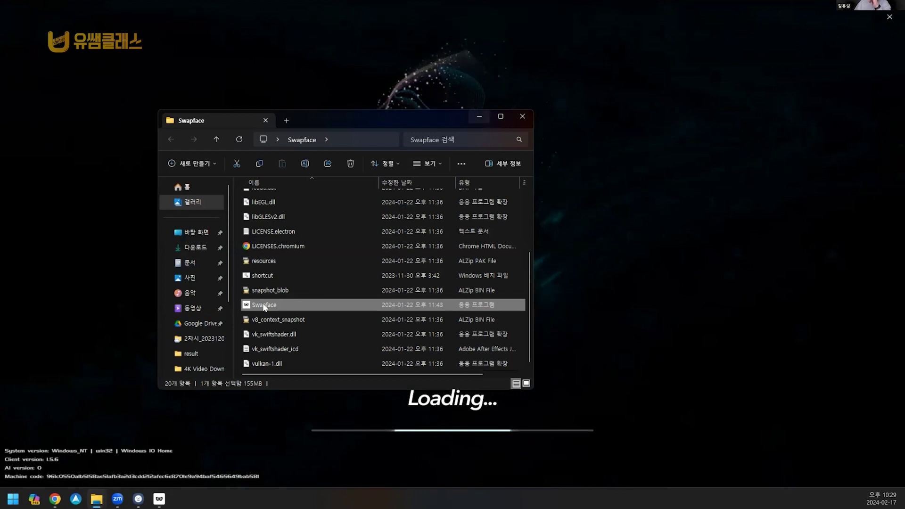
left_click(482, 116)
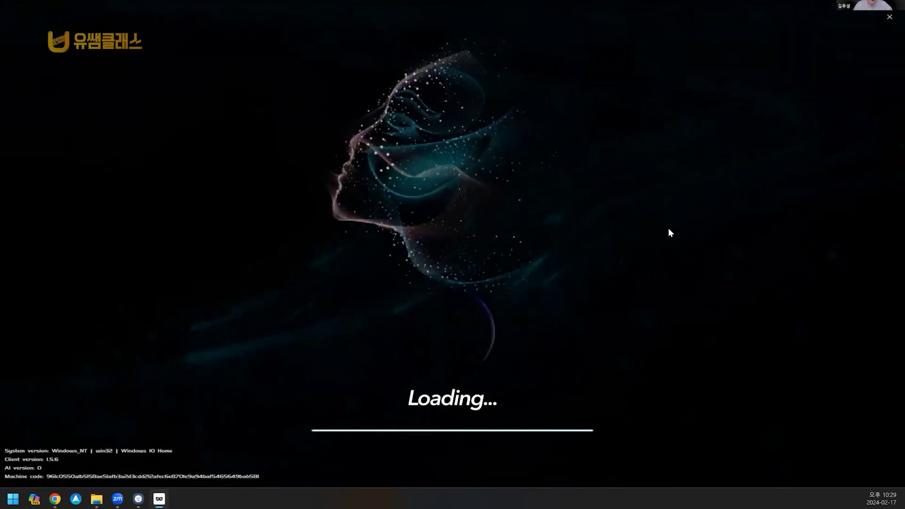
left_click(889, 18)
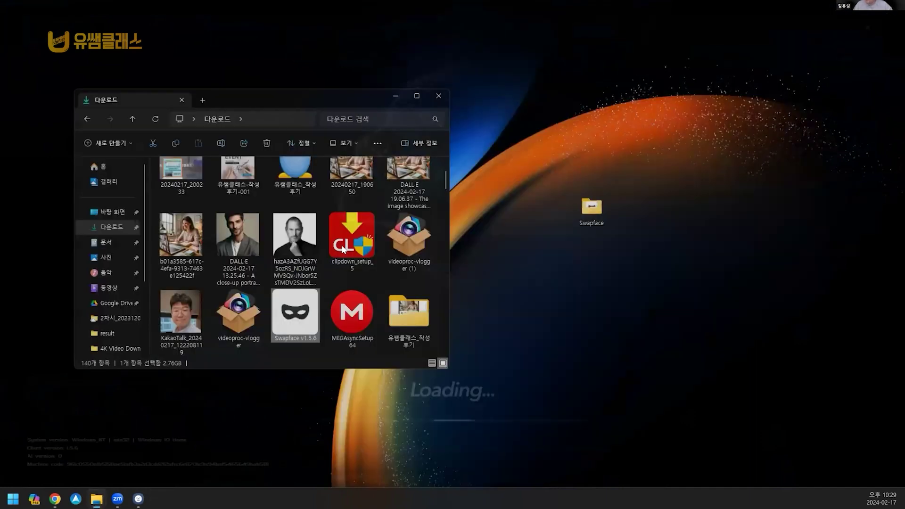
double_click(591, 208)
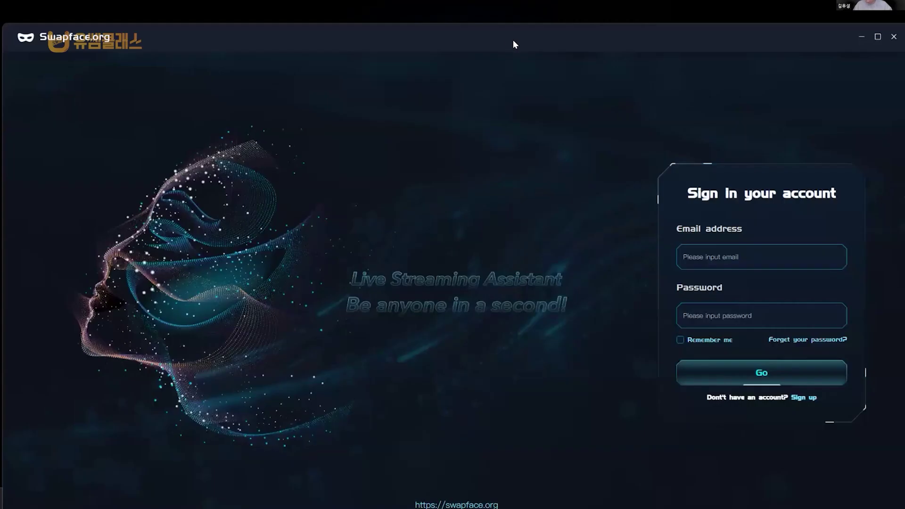
Step: Enter the account e-mail and password again and submit with Go
left_click(757, 220)
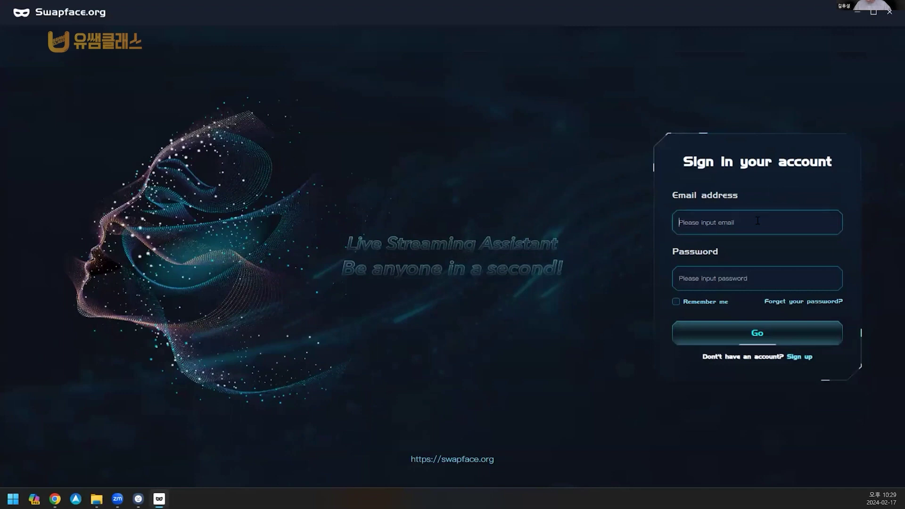
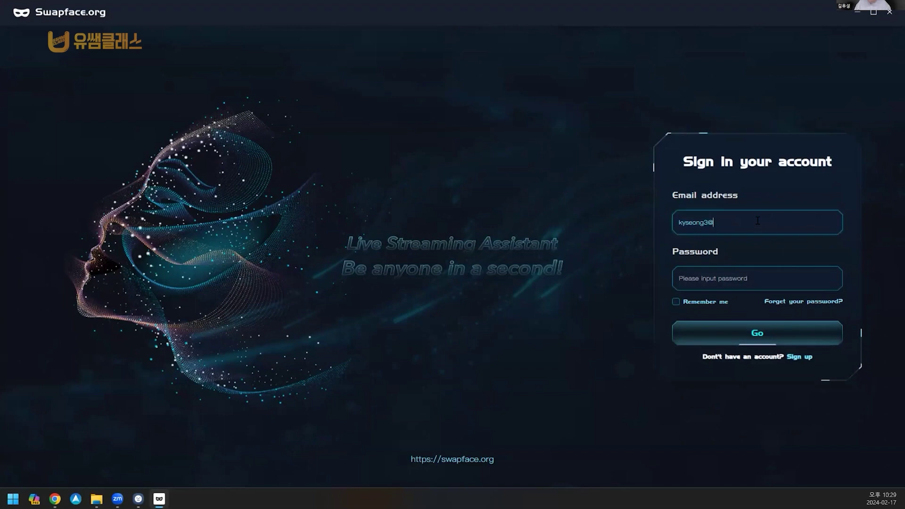
key("Tab")
type("••••")
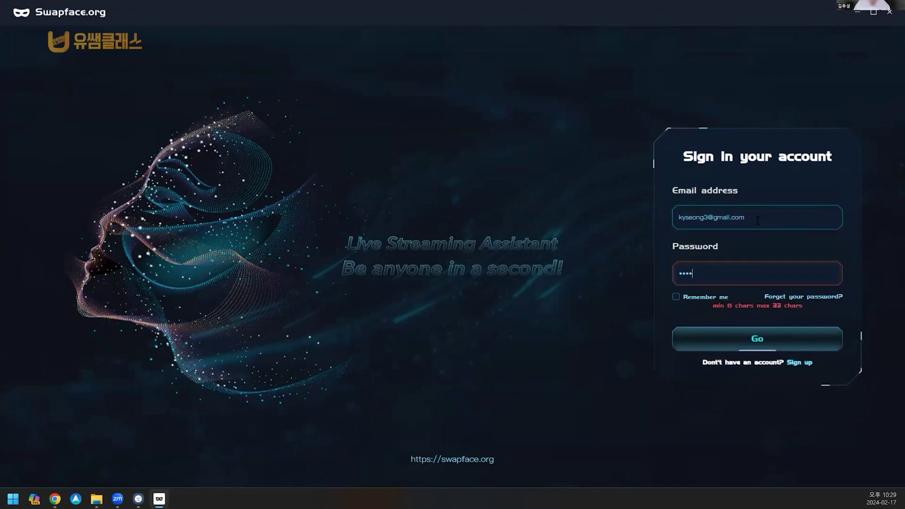
type("•••")
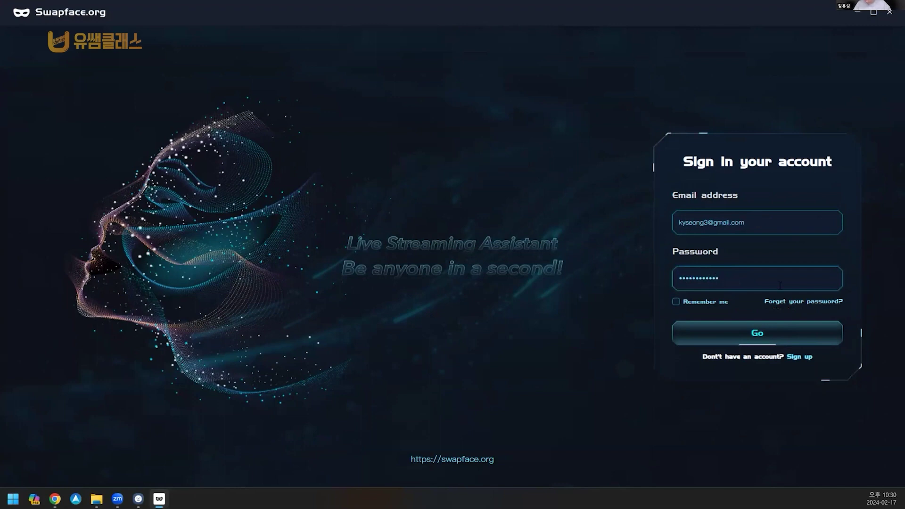
left_click(759, 334)
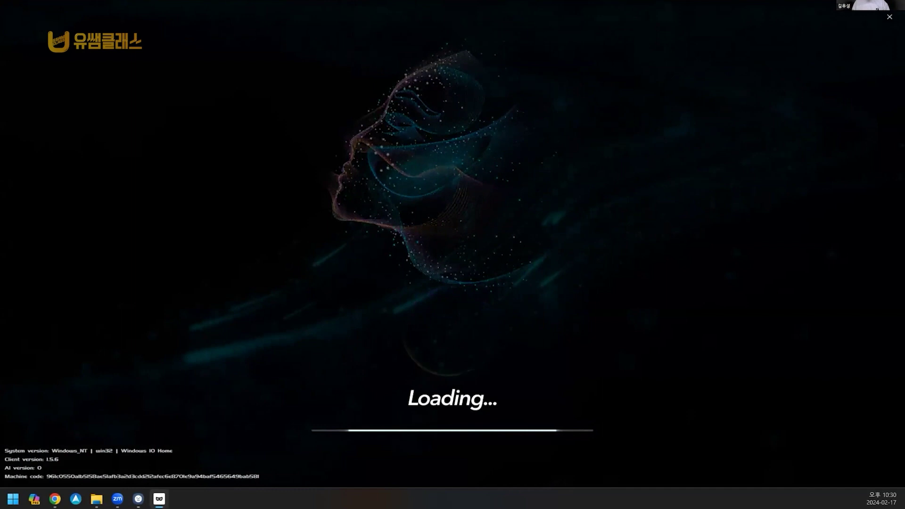
Step: Bring up the Swapface folder window, nudge it left, and hide it again while loading continues
key("alt+Tab")
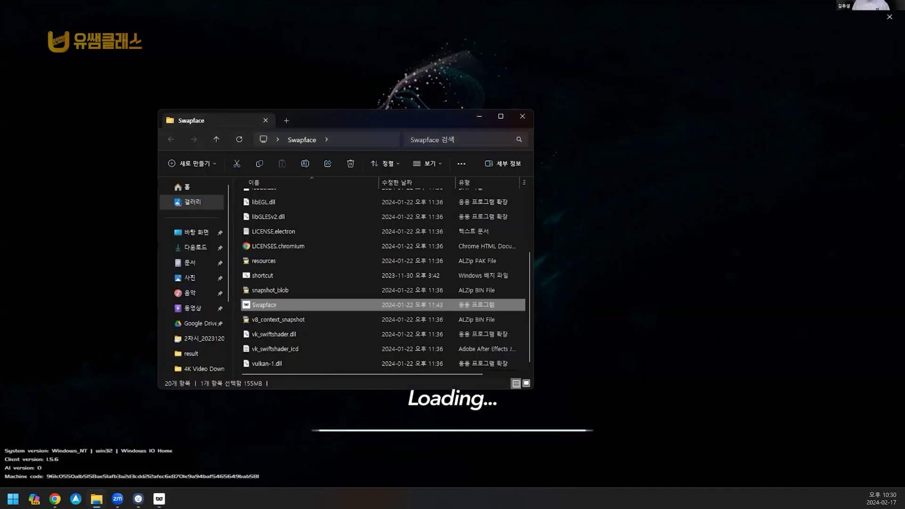
left_click_drag(311, 123, 306, 126)
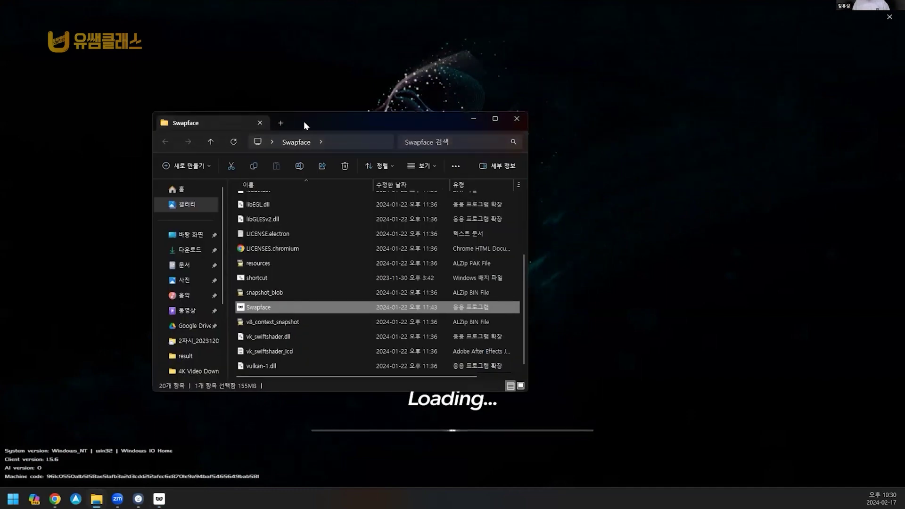
key("alt+Tab")
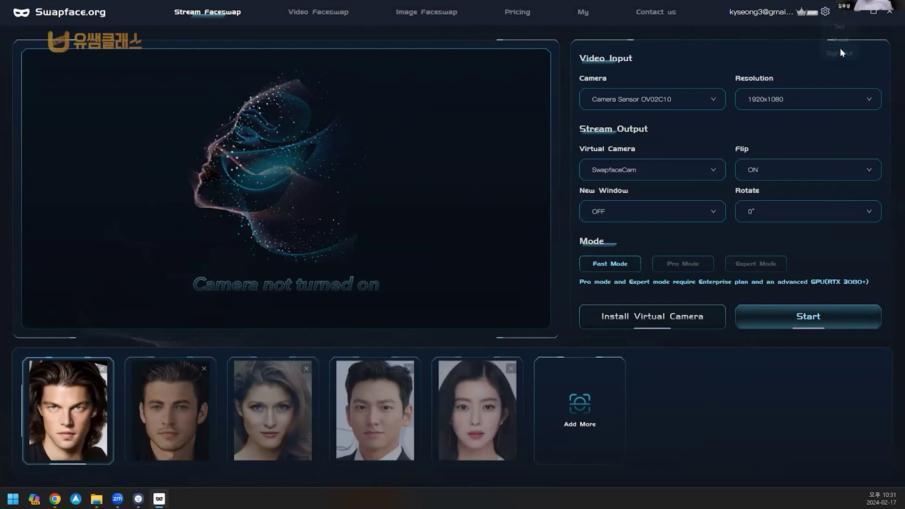
Step: Sign out from the gear menu and switch to the Sign up form
mouse_move(825, 11)
left_click(833, 58)
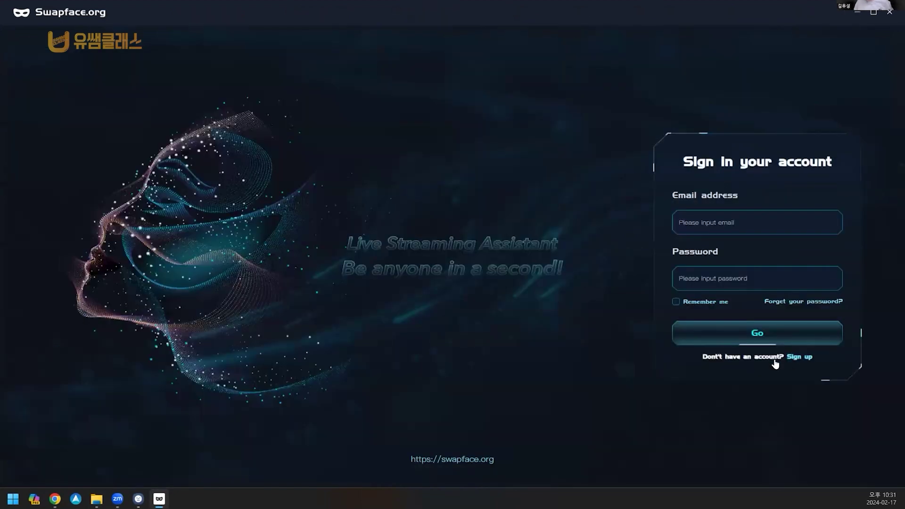
left_click(801, 357)
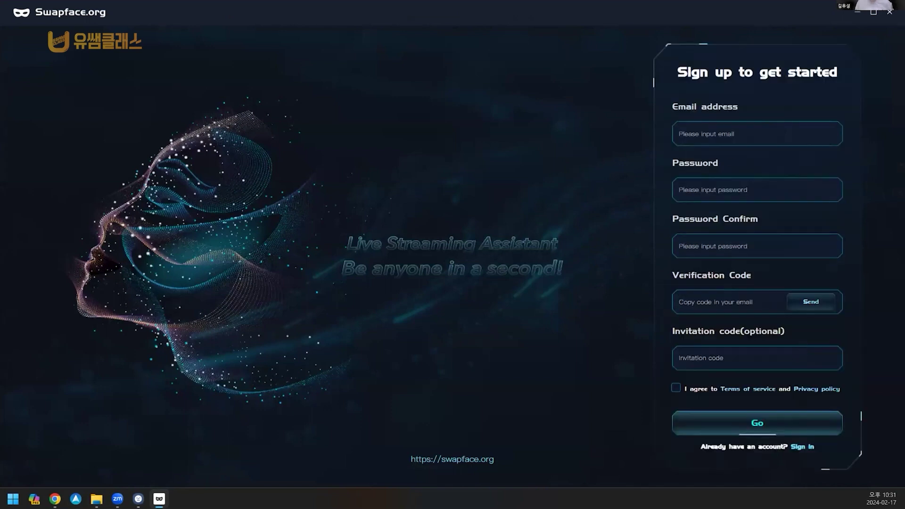
Step: Mark the Email address field with red annotations, clear them, and add a '이메일 주소' text note
left_click_drag(728, 110, 738, 110)
mouse_move(684, 101)
left_mouse_down()
mouse_move(687, 141)
mouse_move(748, 141)
mouse_move(762, 109)
mouse_move(725, 86)
left_mouse_up()
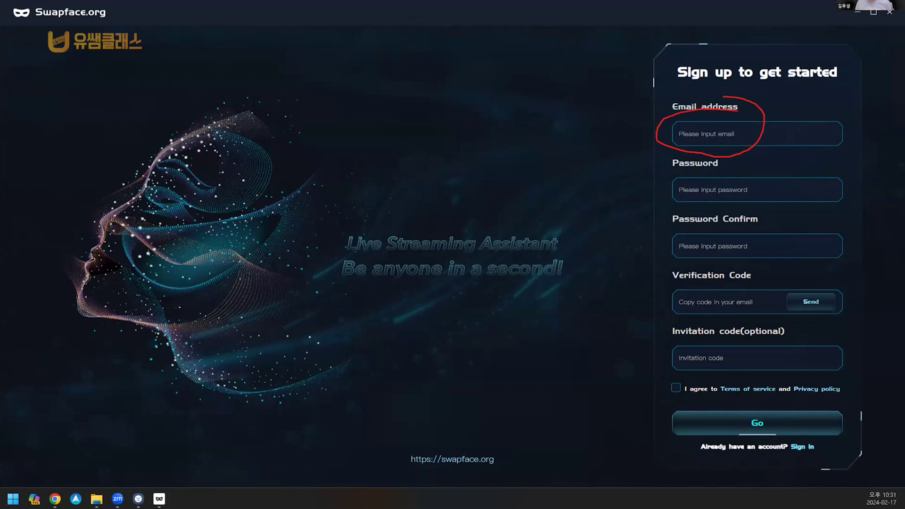
key("Escape")
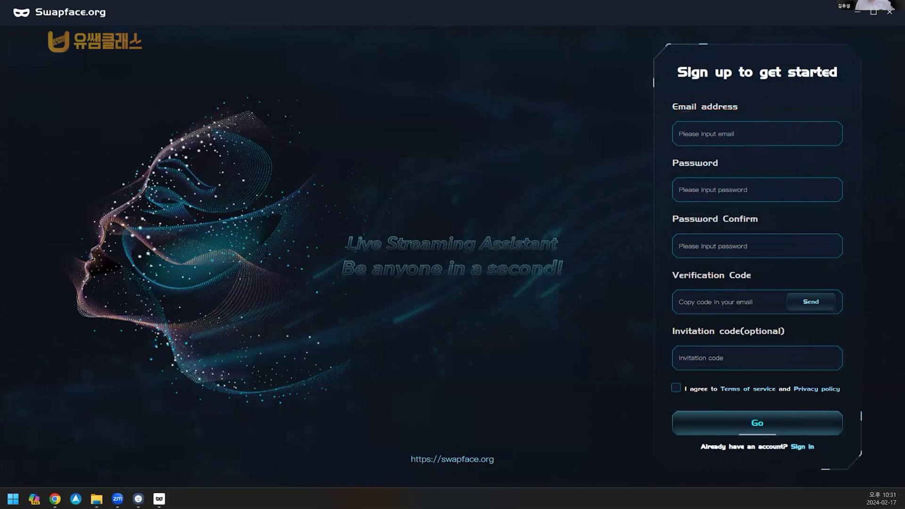
left_click(674, 131)
type("dlapd")
key("BackSpace")
key("BackSpace")
key("BackSpace")
key("BackSpace")
key("BackSpace")
key("Hangul")
type("ㅇ")
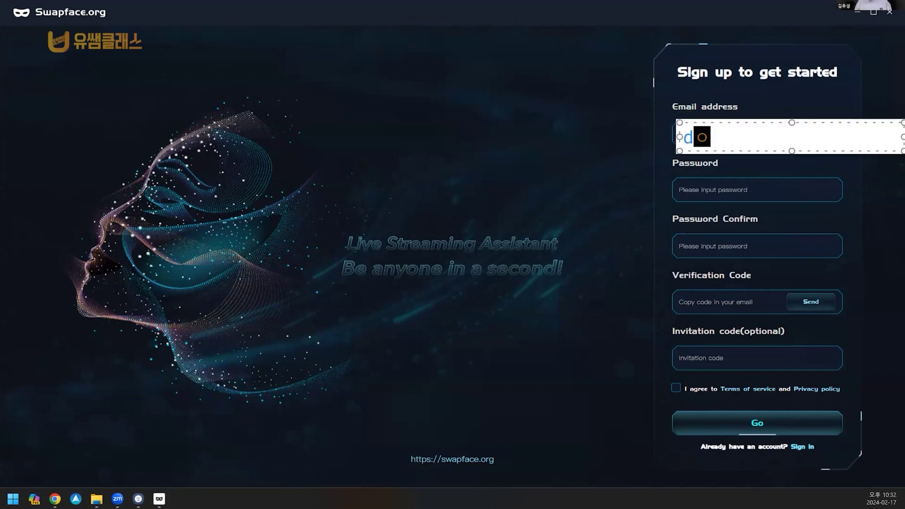
type("이메일 주소")
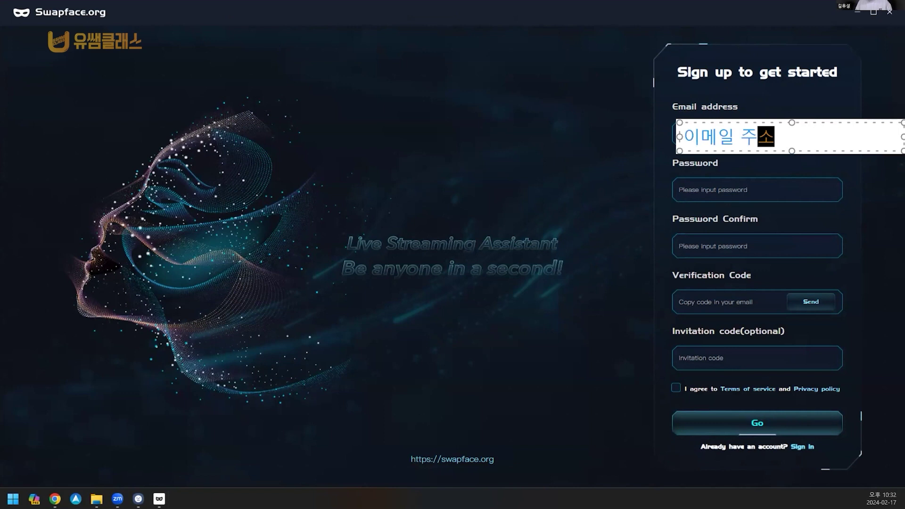
left_click(669, 184)
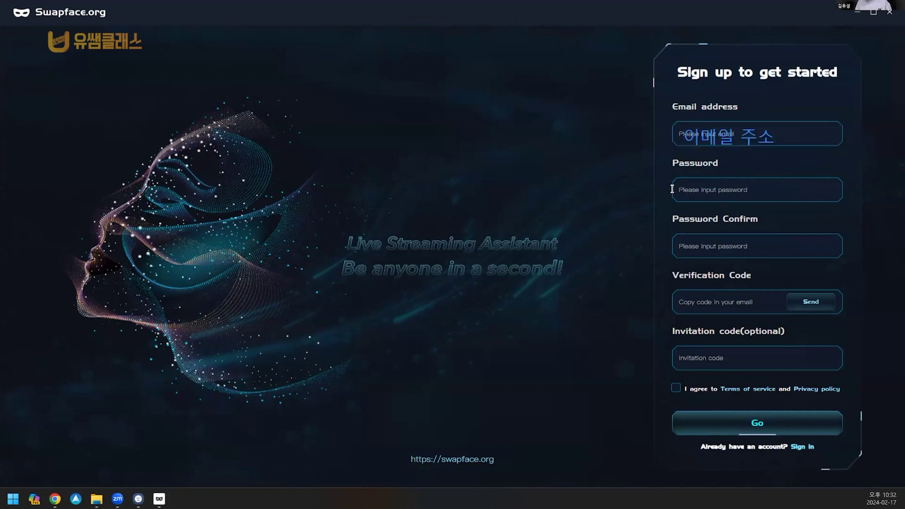